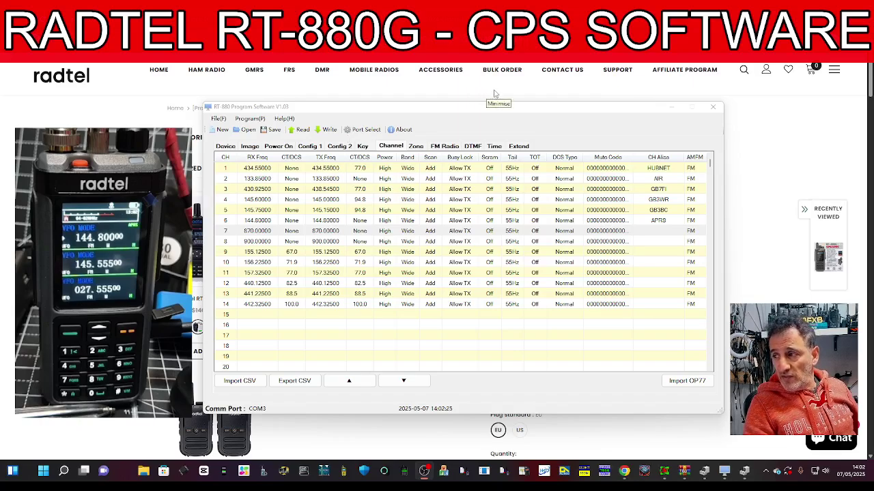
Step: Check the RT-880 CPS and firmware links on the Radtel download page, then return to the CPS
click(299, 158)
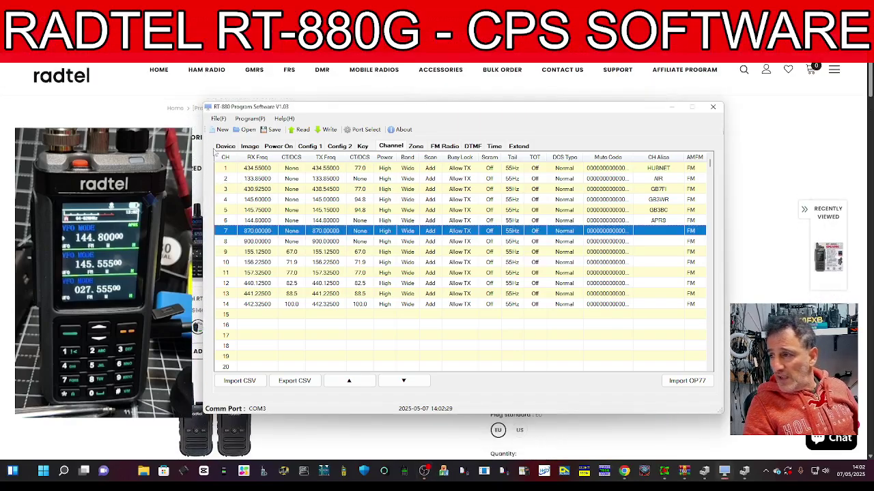
click(424, 470)
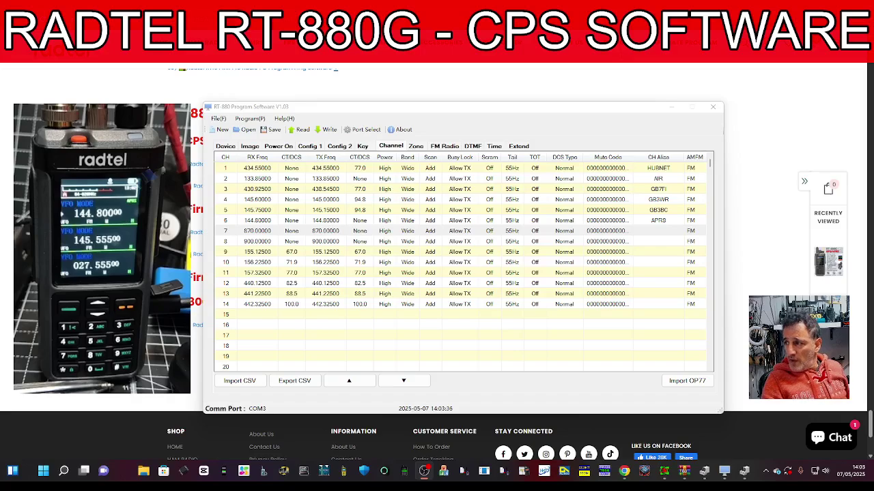
click(364, 111)
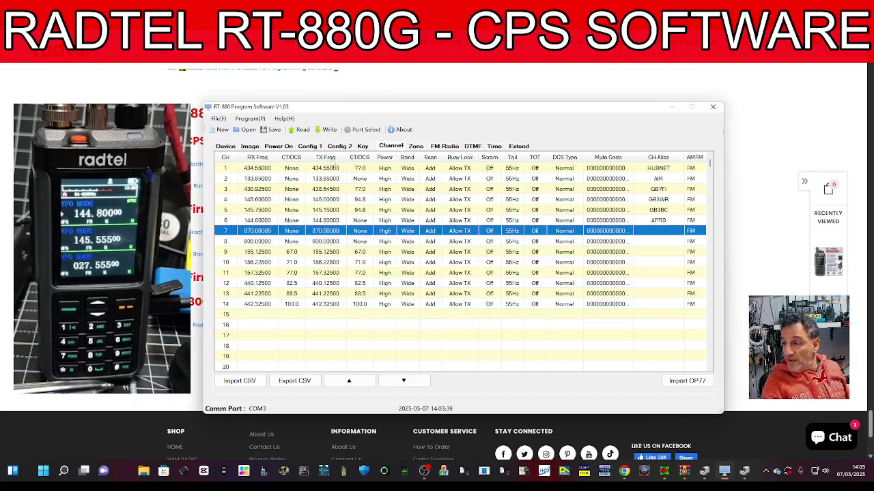
Step: Glance at the Key and Channel pages, then display the FM Radio page with its six channels
click(366, 147)
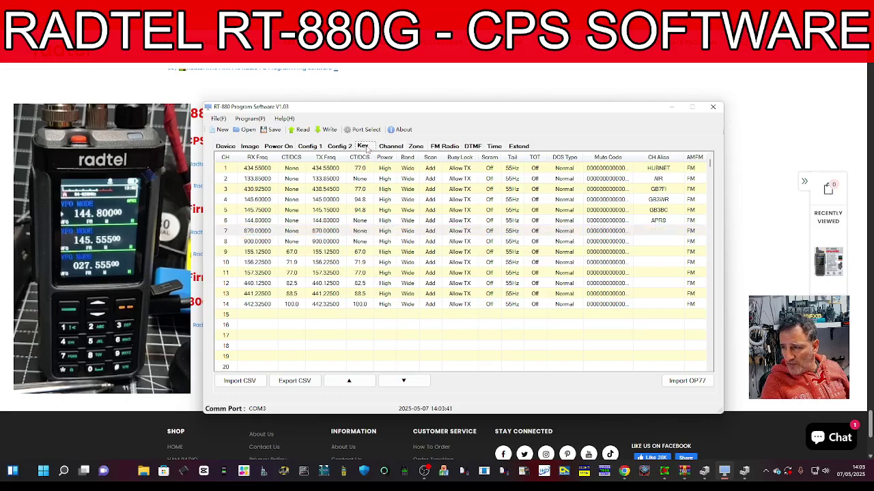
click(389, 147)
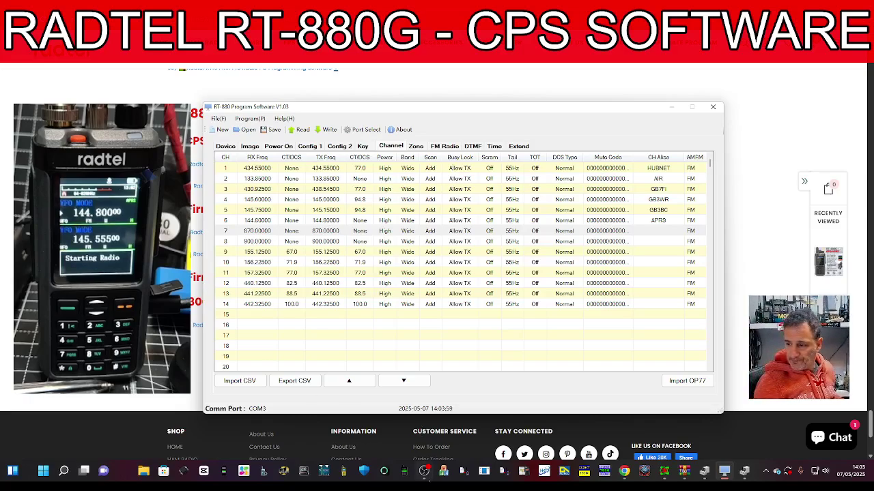
click(428, 479)
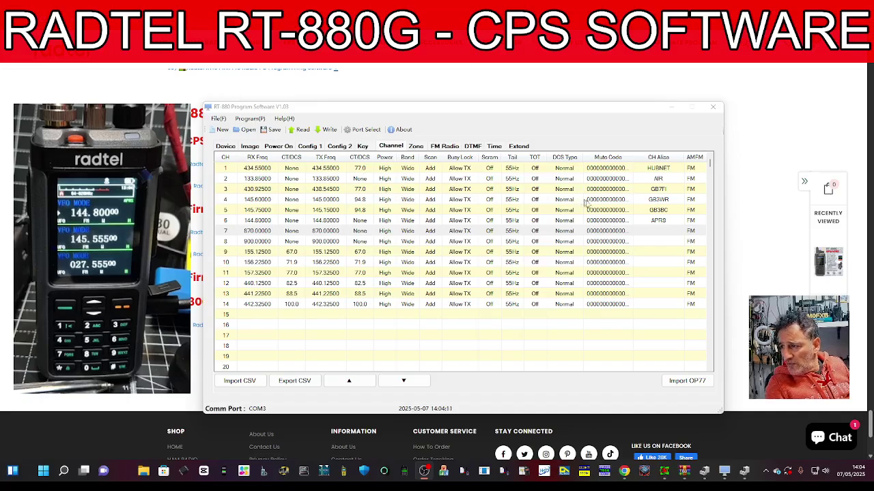
click(449, 146)
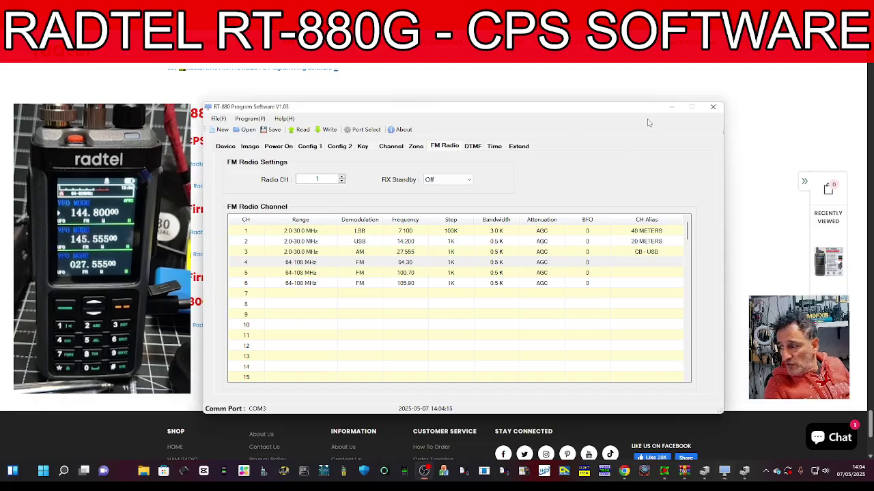
Step: Inspect the band ranges of FM channels 4 and 3, keeping channel 4 on 64-108 MHz
click(332, 265)
click(332, 263)
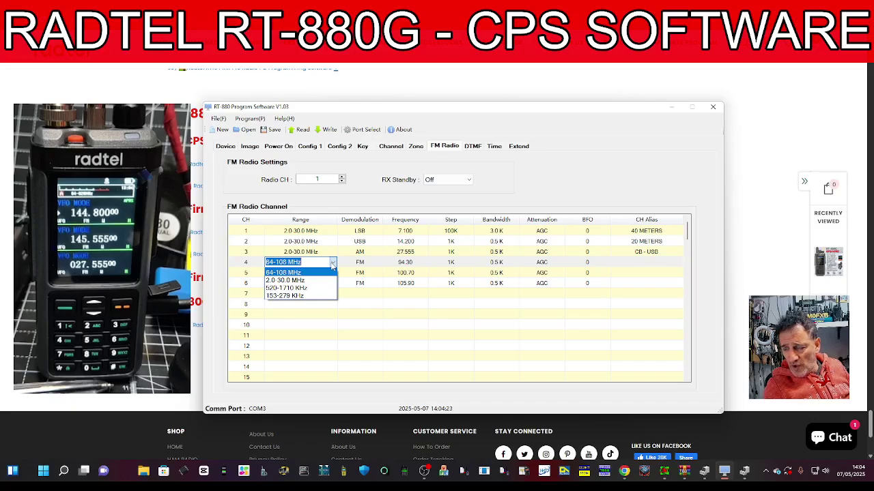
click(332, 265)
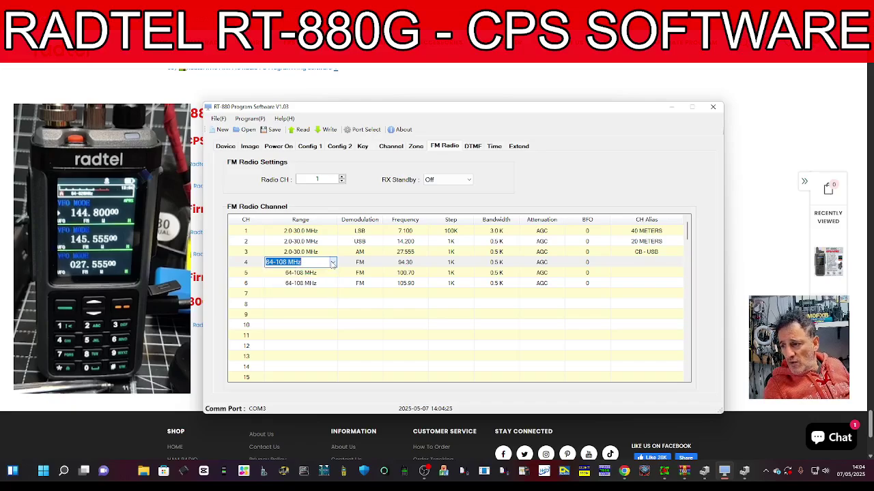
click(324, 253)
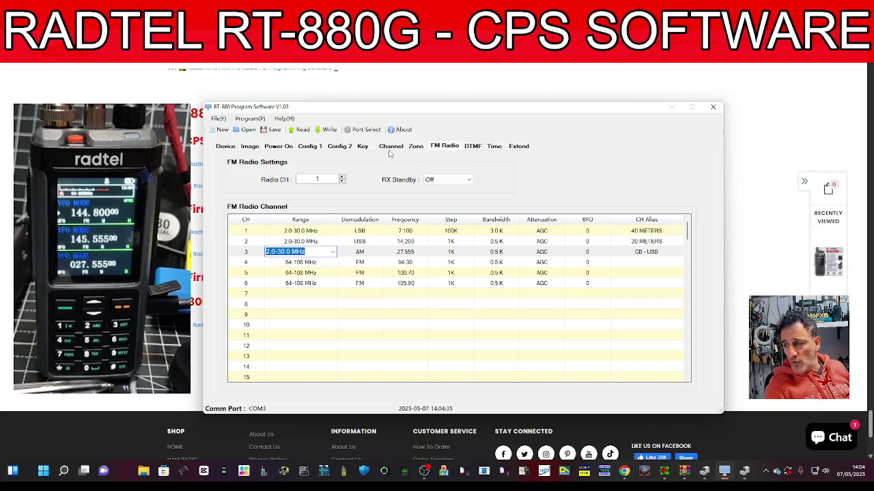
Step: Set channel 7's receive frequency to 145.60000 and transmit frequency to 145.1000
click(389, 149)
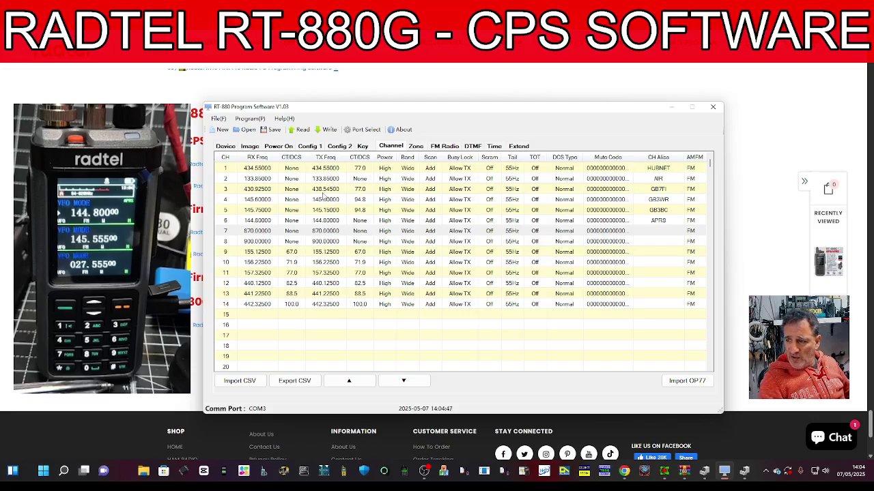
double_click(254, 232)
key(BackSpace)
text(145.60000)
double_click(333, 230)
text(14)
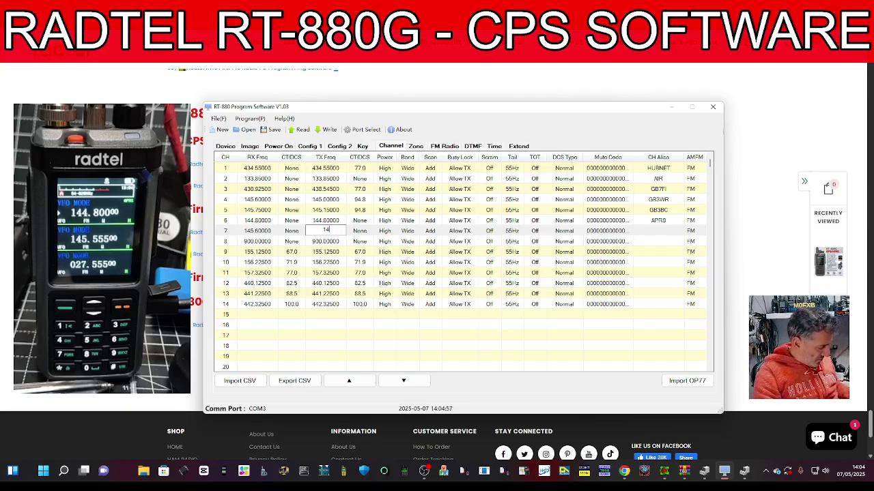
text(5.1000)
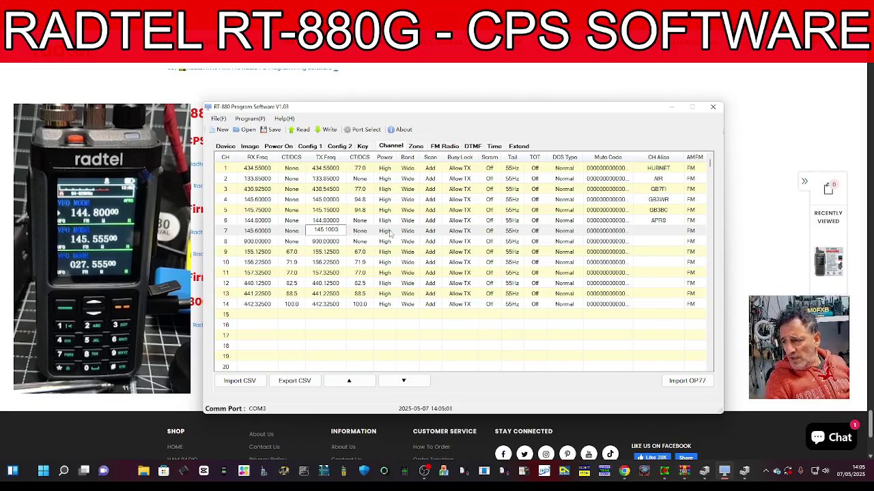
Step: Give channel 7 a 94.8 CT/DCS tone and the alias GB3WR
click(374, 232)
click(373, 232)
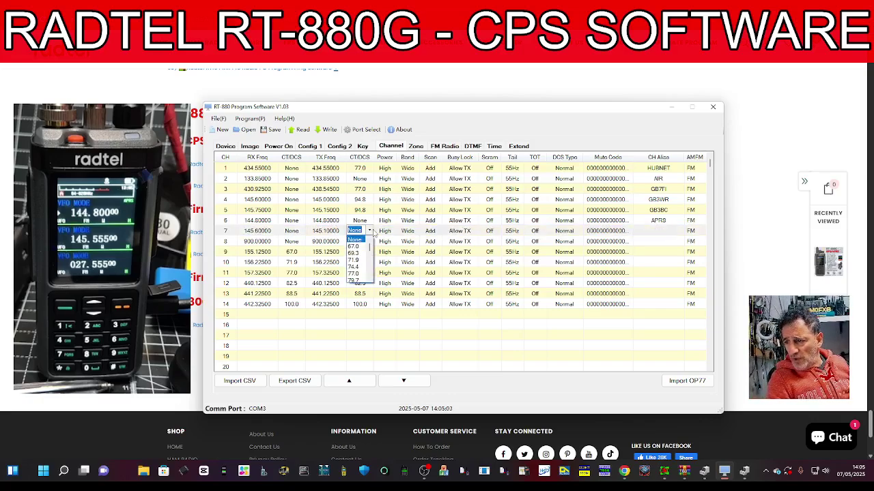
scroll(361, 266, down, 1)
scroll(360, 266, down, 1)
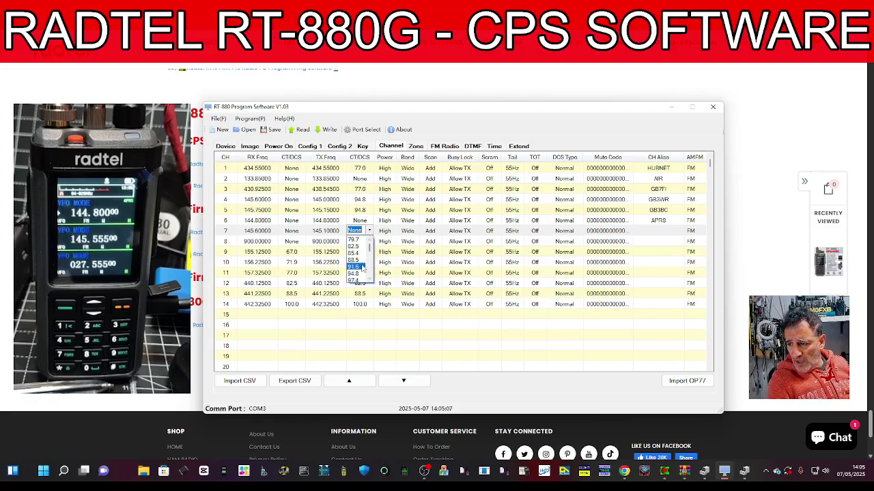
click(360, 273)
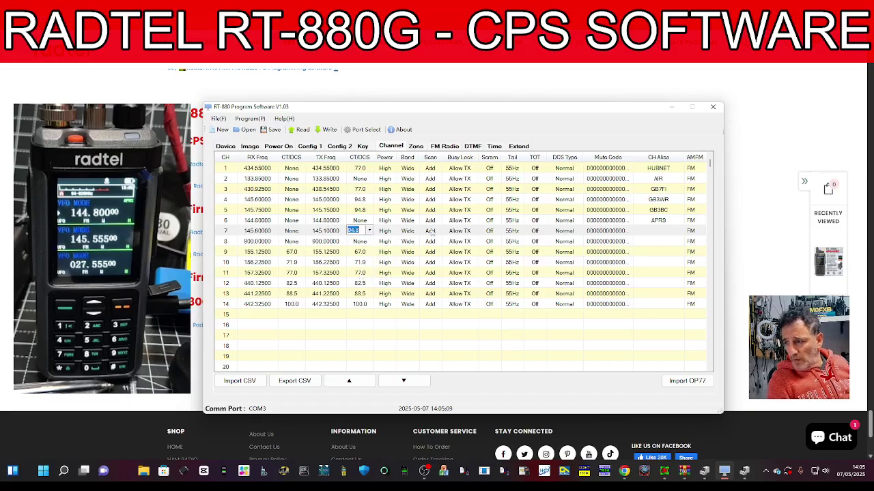
click(663, 232)
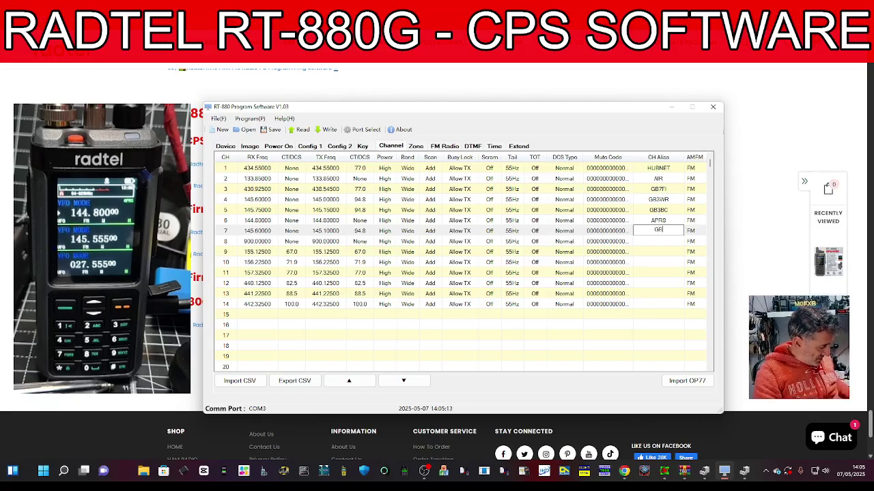
text(GB3WR)
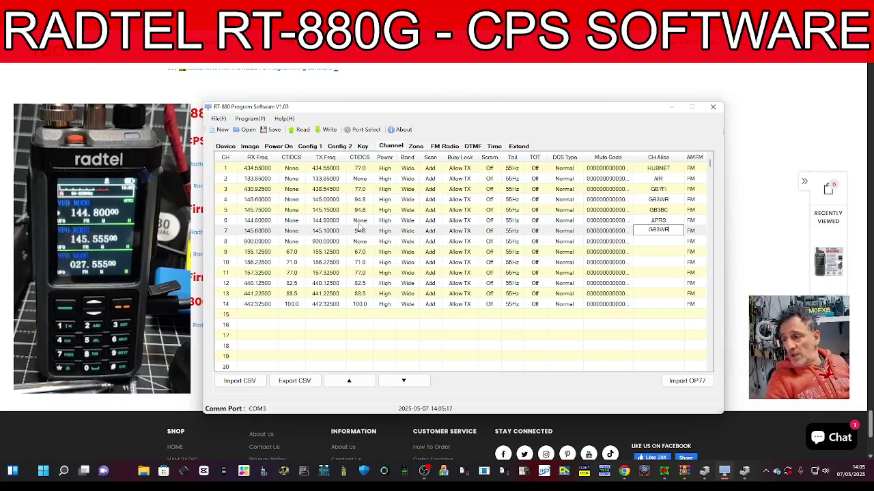
Step: Commit the GB3WR alias on channel 7 and bring the CPS back to the front
click(328, 199)
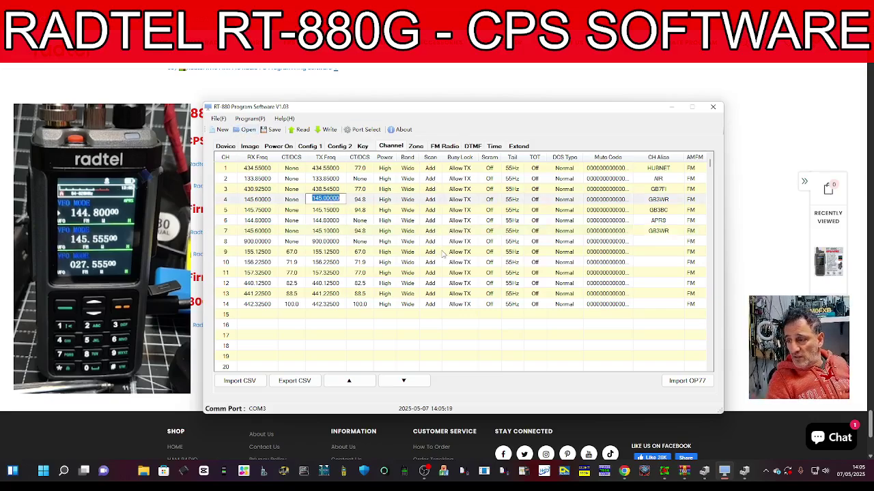
click(425, 471)
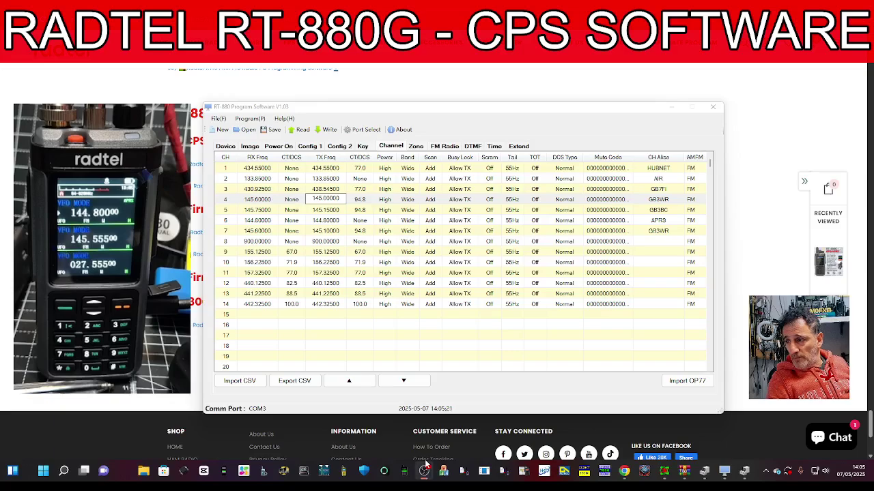
click(645, 121)
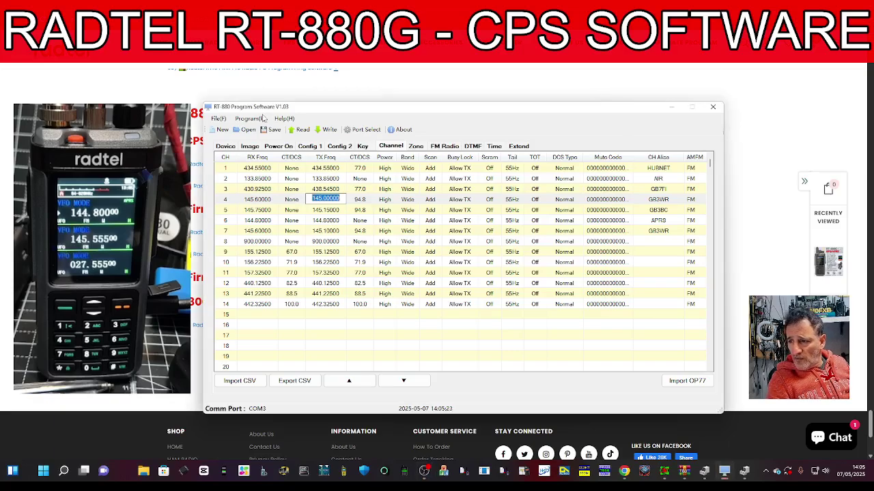
Step: Write the settings to the radio via Program > Write, confirming COM3
click(250, 120)
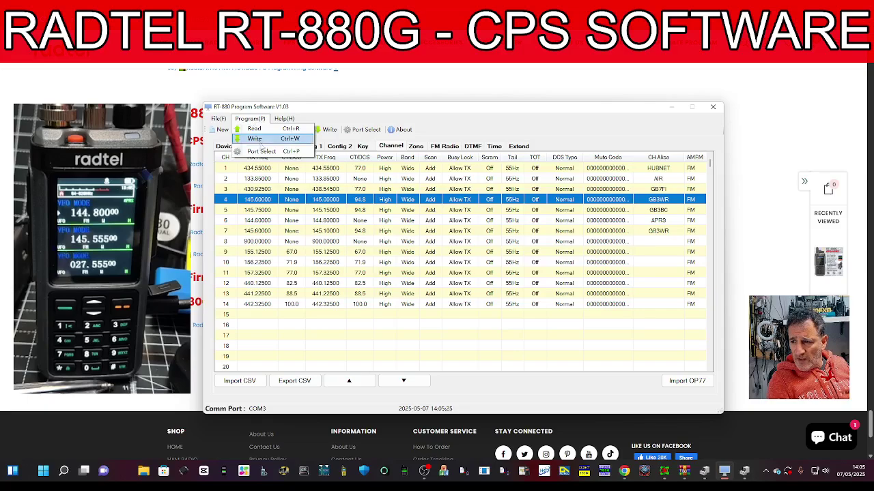
click(256, 136)
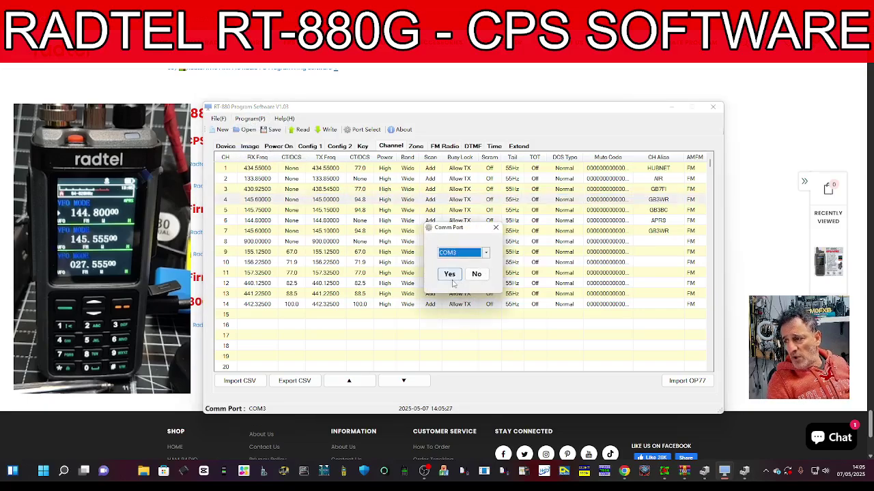
click(450, 274)
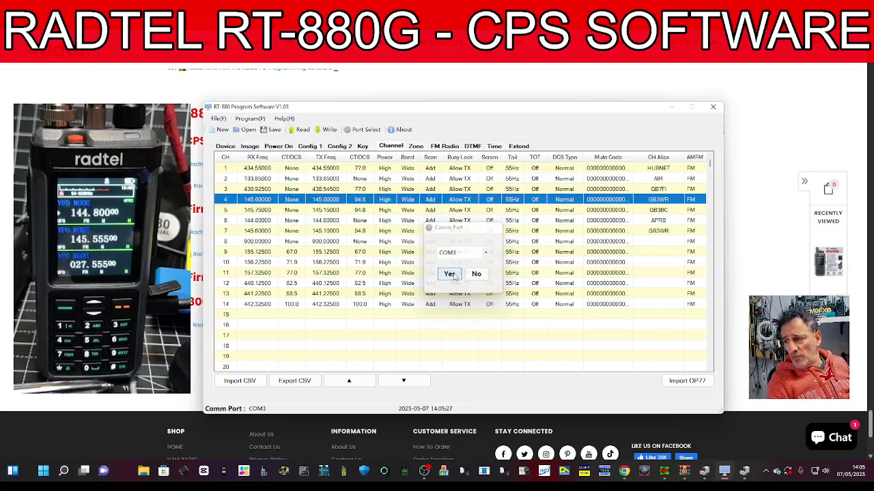
Step: Confirm in Device Manager that USB-SERIAL CH340 is on COM3, then return to the CPS
right_click(43, 472)
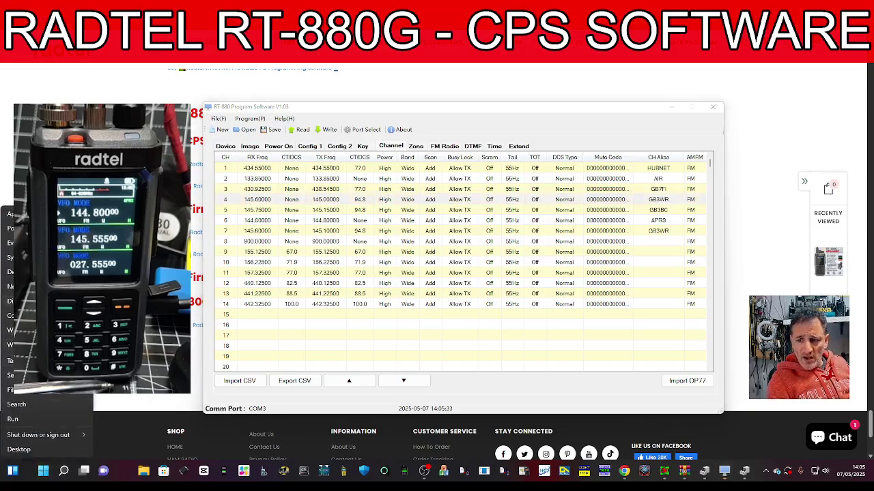
click(41, 272)
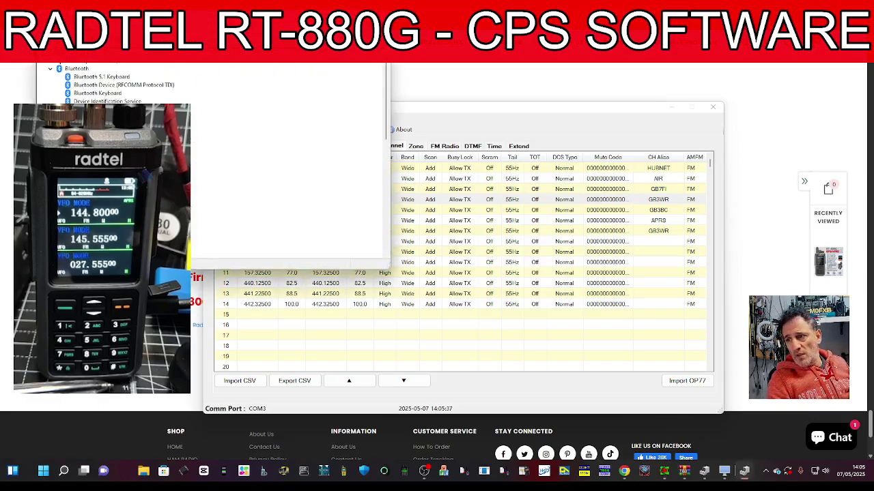
scroll(531, 164, down, 3)
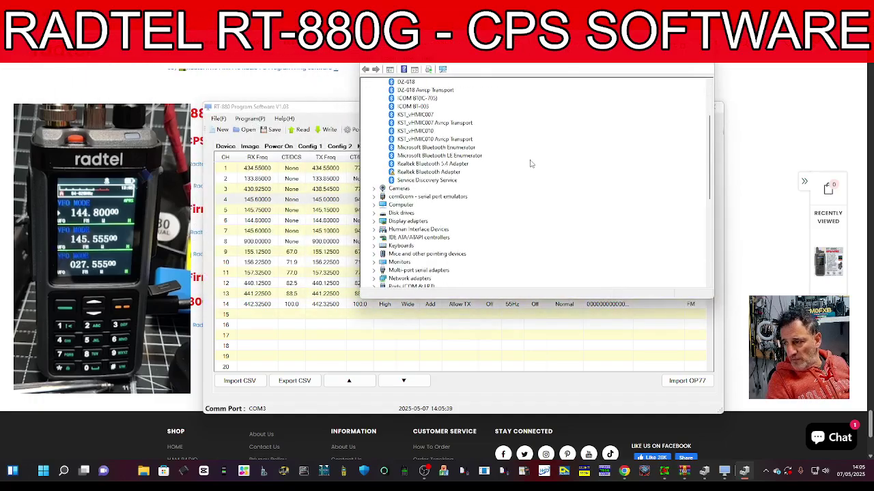
scroll(431, 276, down, 3)
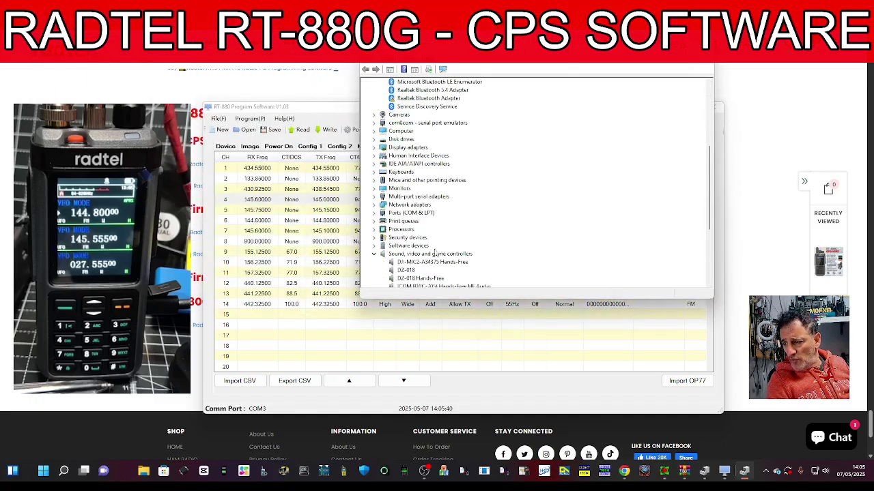
double_click(403, 212)
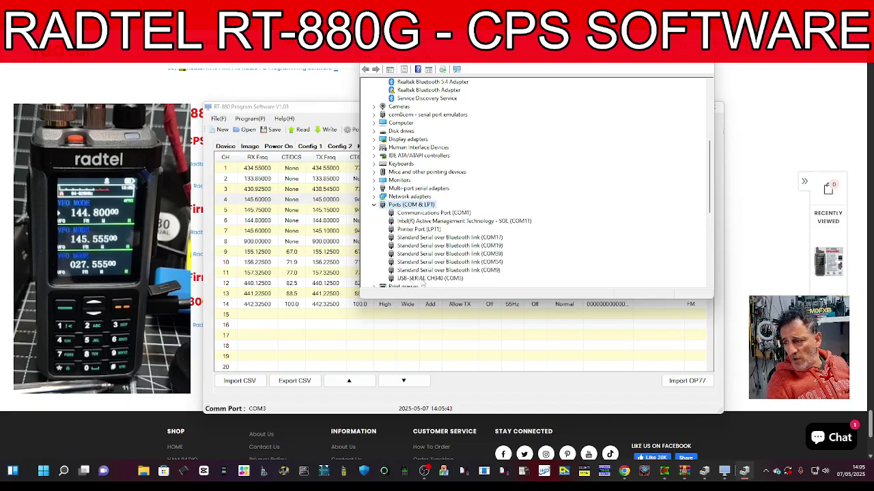
click(703, 54)
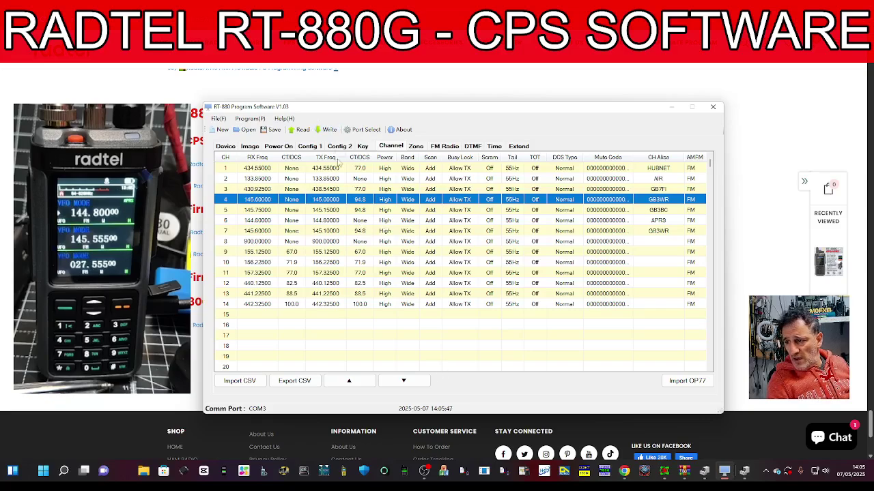
Step: Show the Extend APRS settings and review the SSID and symbol atlas choices
click(424, 471)
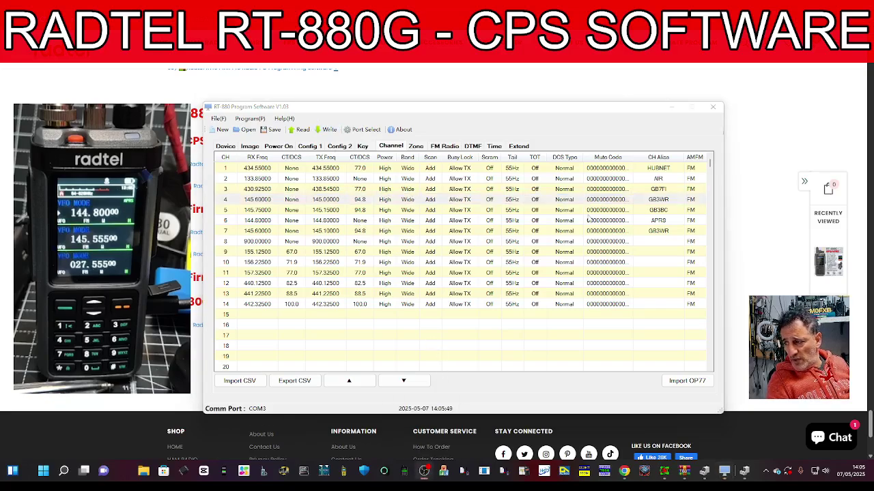
click(649, 123)
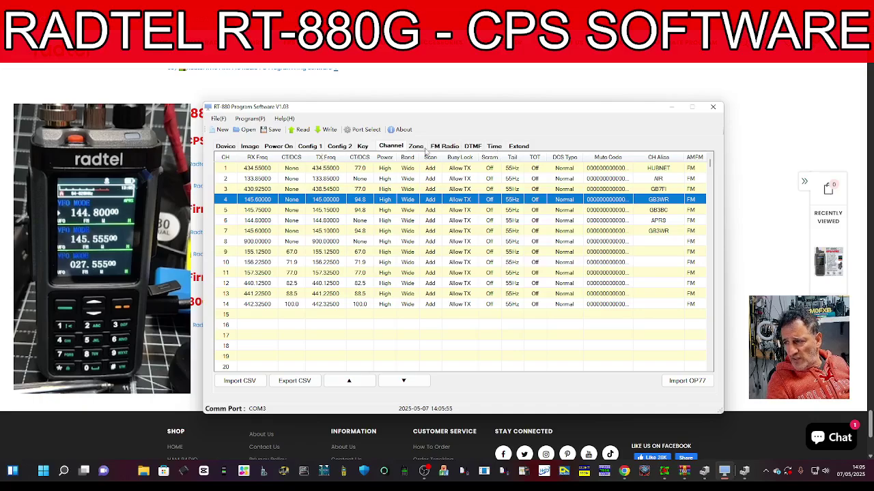
click(518, 146)
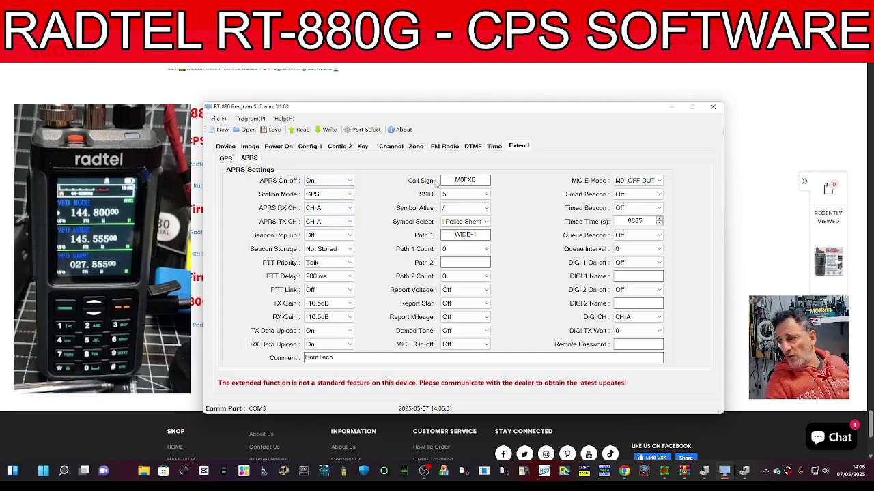
click(486, 194)
click(486, 195)
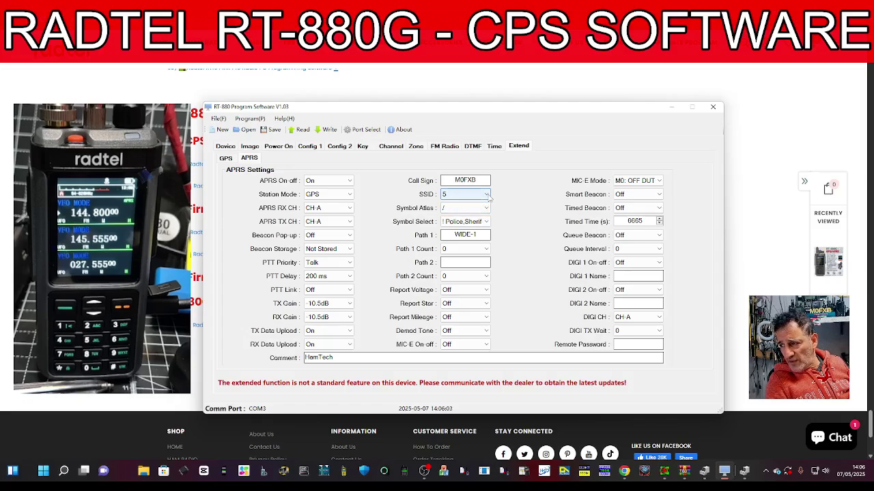
click(486, 195)
click(486, 196)
click(486, 208)
click(486, 210)
Step: Change the APRS map symbol from Police/Sheriff to 'b Bicycle'
click(487, 222)
click(487, 222)
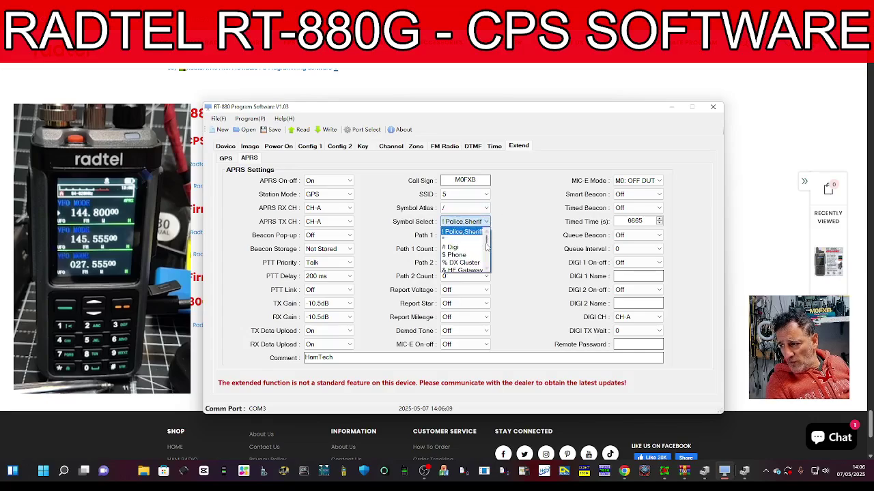
scroll(490, 252, down, 9)
scroll(489, 252, down, 15)
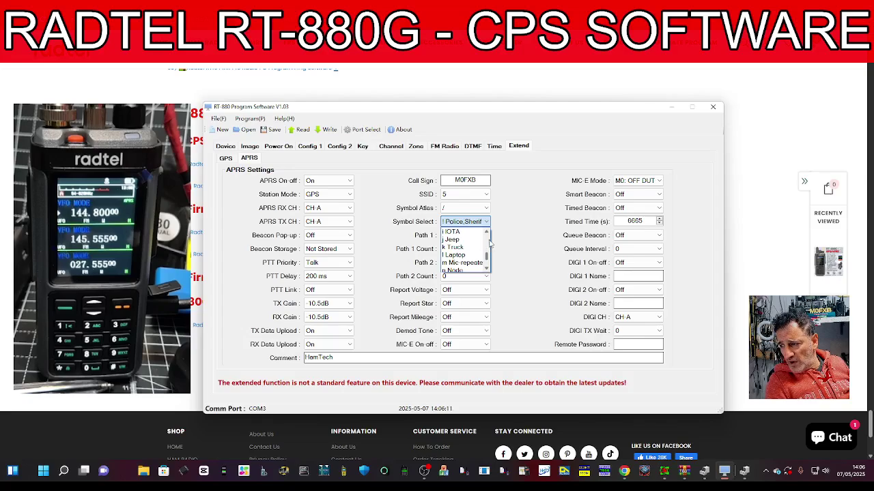
scroll(489, 242, up, 4)
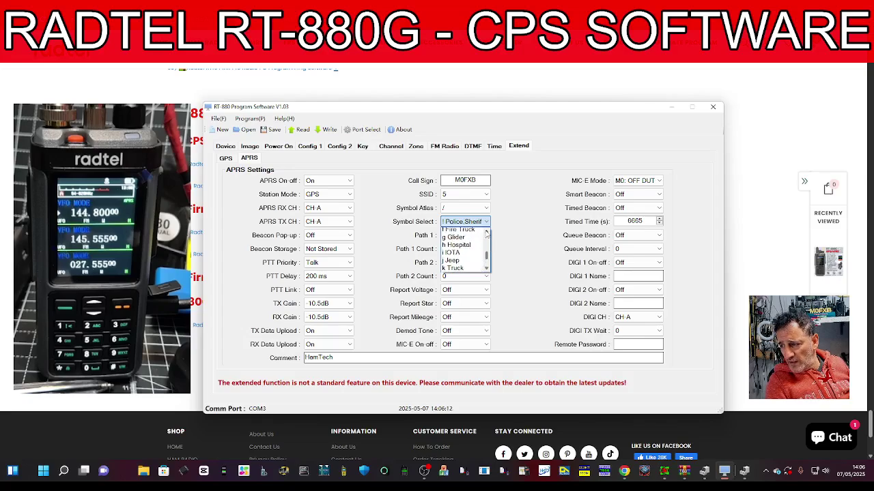
scroll(487, 239, up, 2)
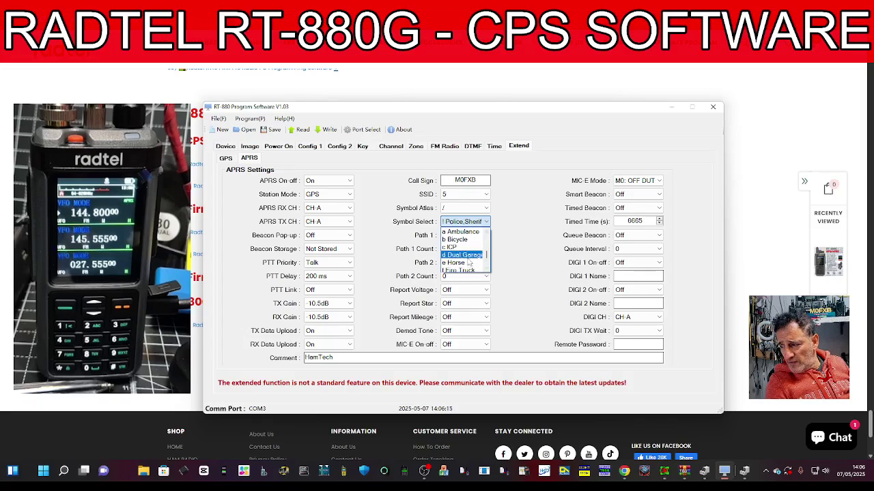
scroll(464, 263, down, 10)
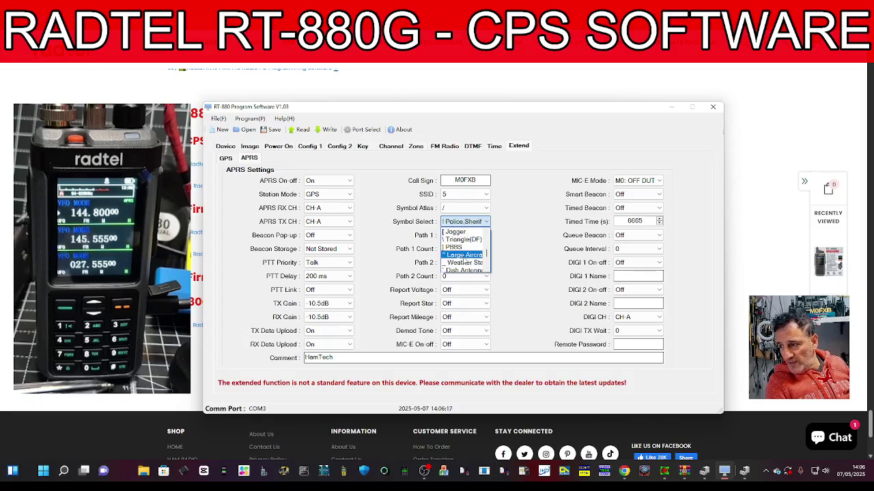
scroll(464, 252, up, 3)
scroll(463, 250, down, 3)
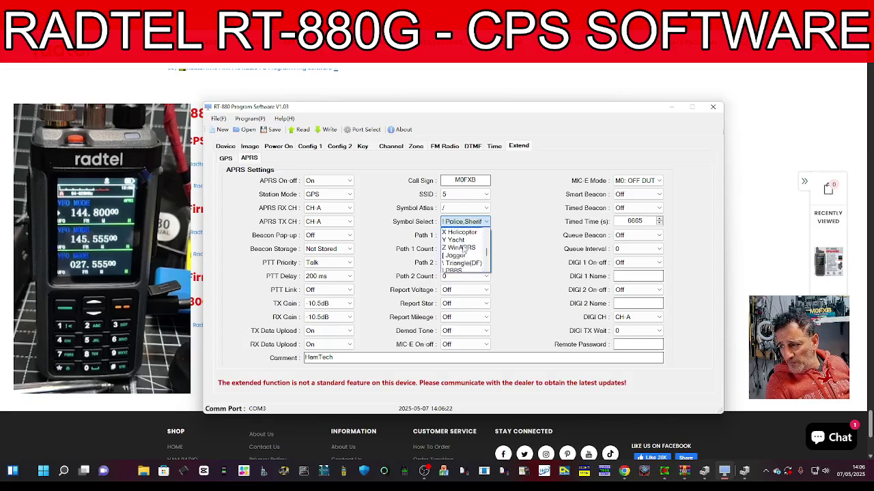
scroll(463, 250, down, 3)
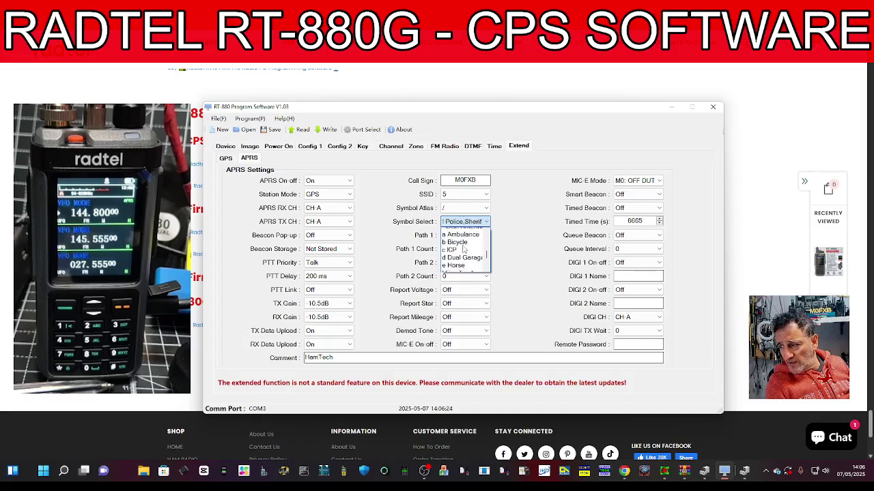
click(458, 243)
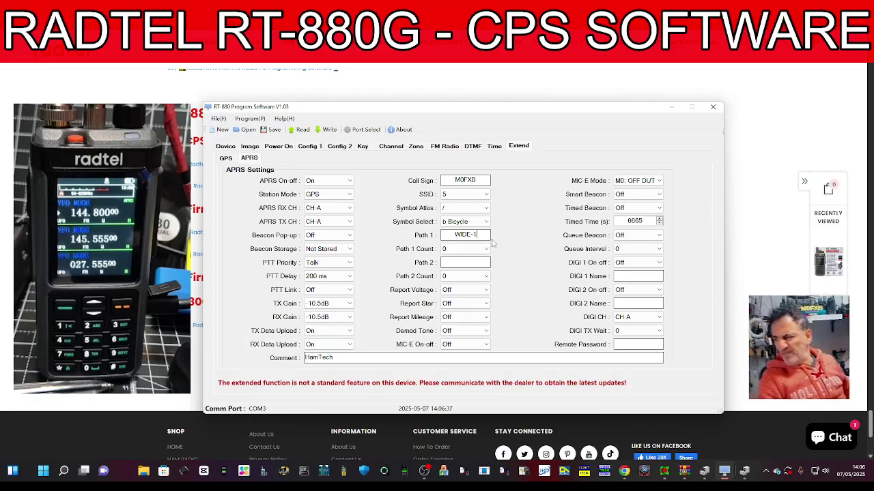
Step: Review the Path 1 Count and receive channel options, keeping Station Mode on GPS
click(467, 262)
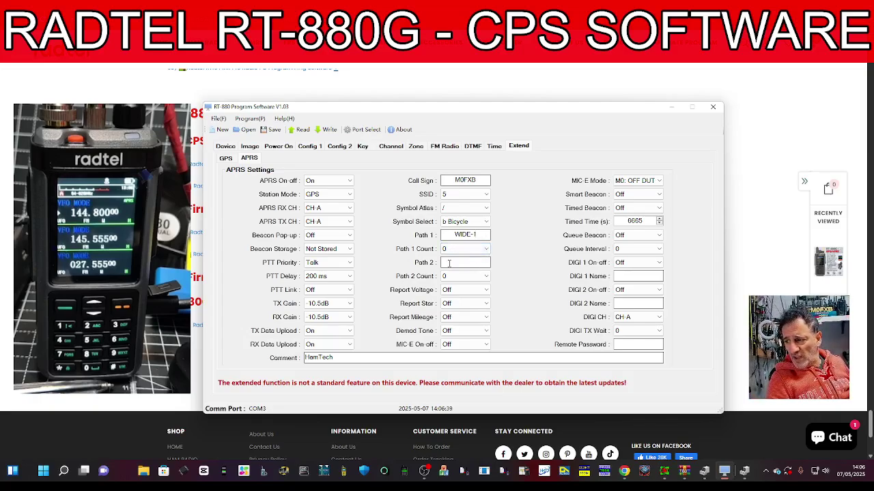
click(478, 248)
click(464, 256)
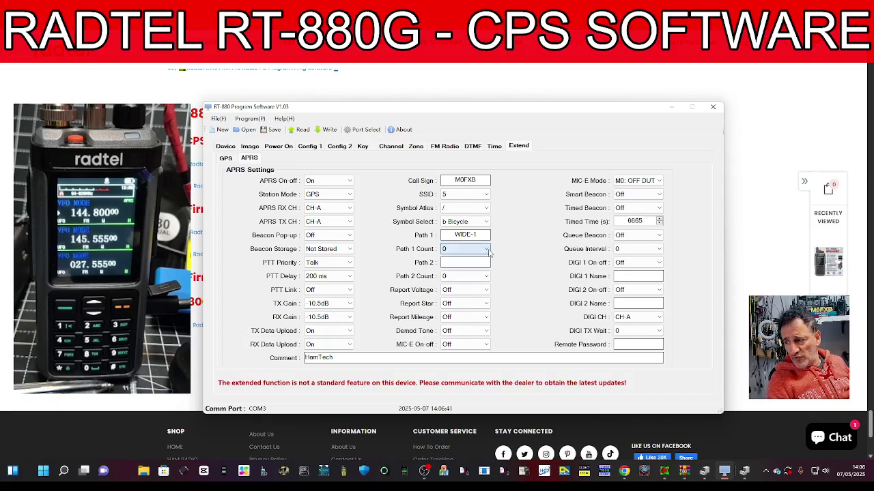
click(350, 210)
click(350, 211)
click(350, 198)
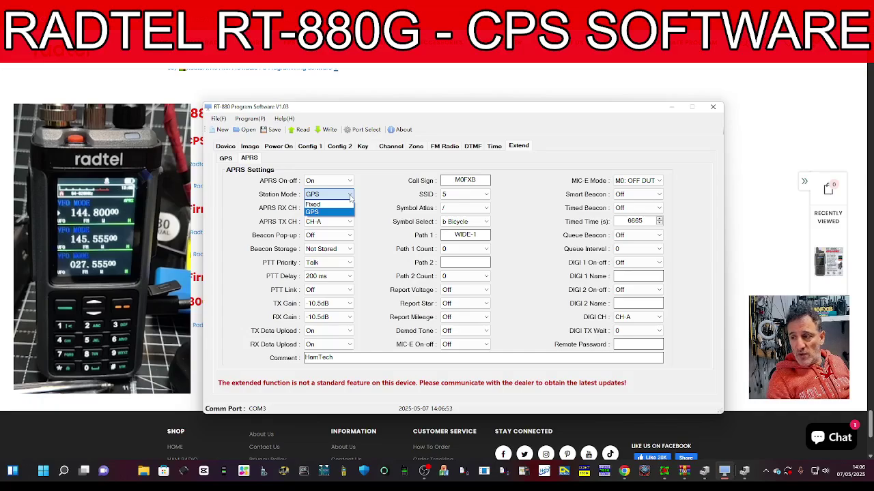
click(350, 196)
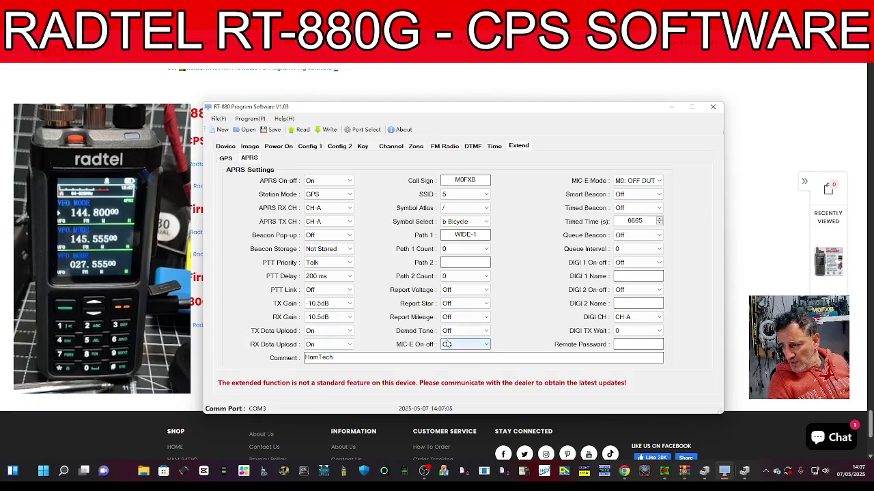
Step: Set Report Mileage, Report Star and Report Voltage to On
click(488, 319)
click(464, 332)
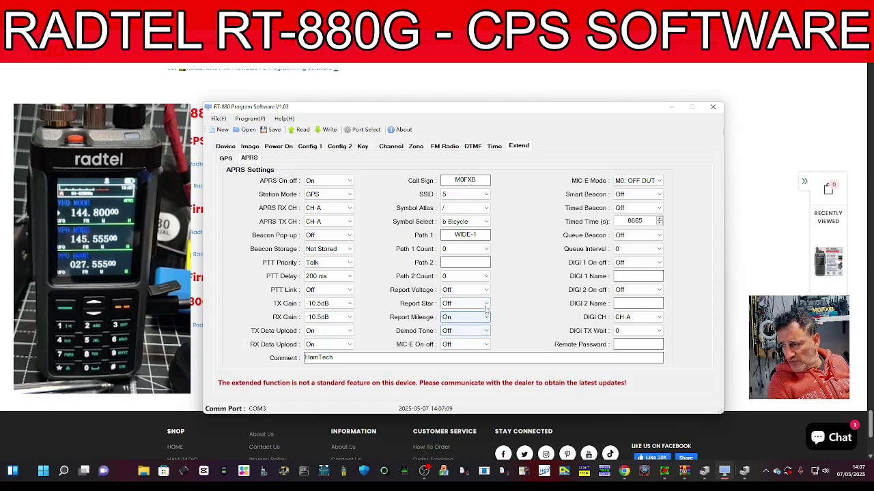
click(459, 304)
click(456, 321)
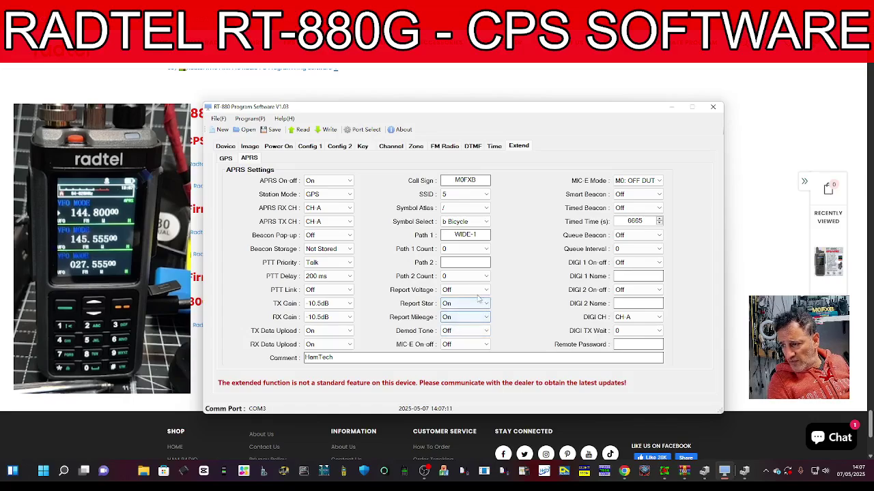
click(464, 290)
click(458, 306)
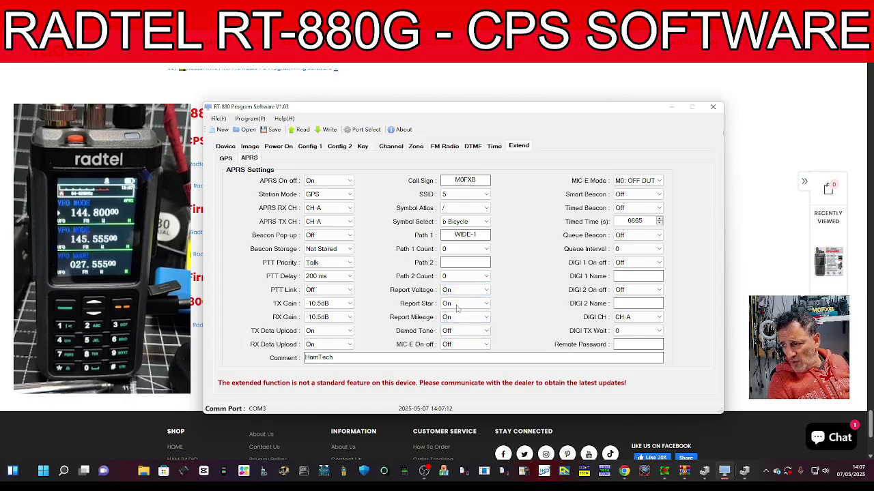
click(486, 276)
click(471, 285)
Step: Turn MIC-E and Demod Tone on, leaving DIGI 1 off
click(486, 345)
click(486, 345)
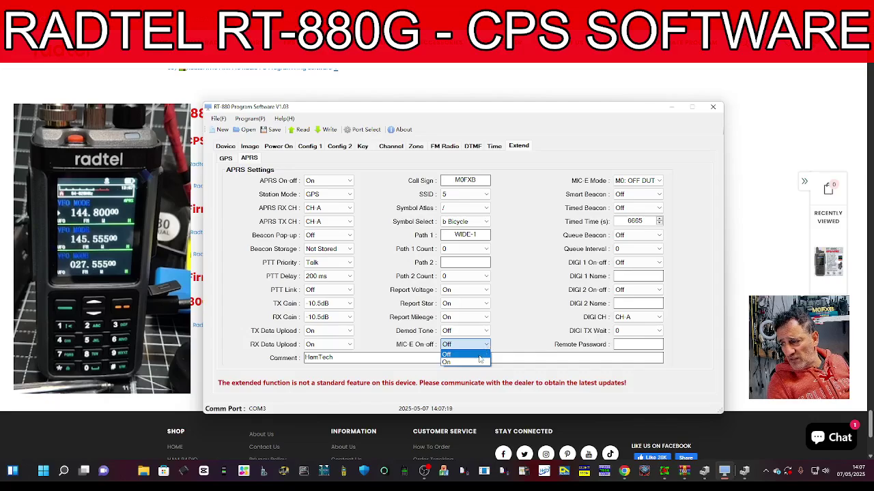
click(477, 362)
click(486, 331)
click(469, 349)
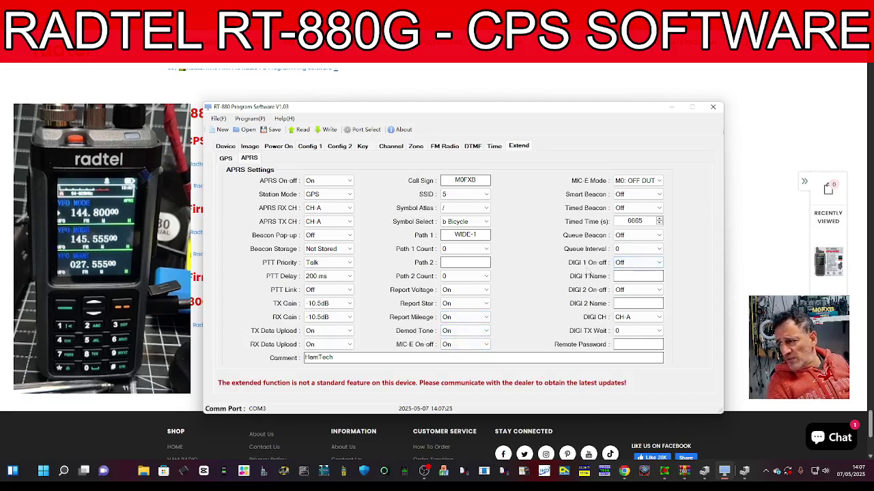
click(660, 264)
click(660, 264)
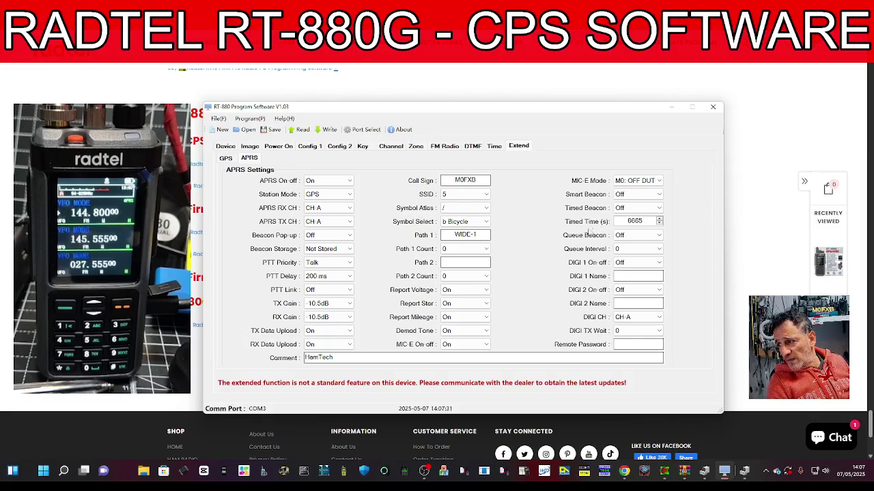
Step: Sync the radio's clock to the computer and rename zone 1 from Zone-001 to MY CHANNELS
click(497, 148)
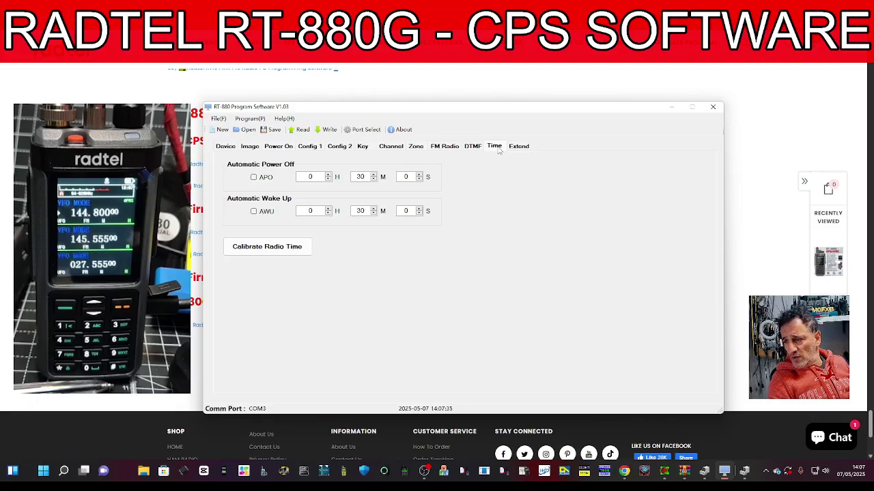
click(272, 249)
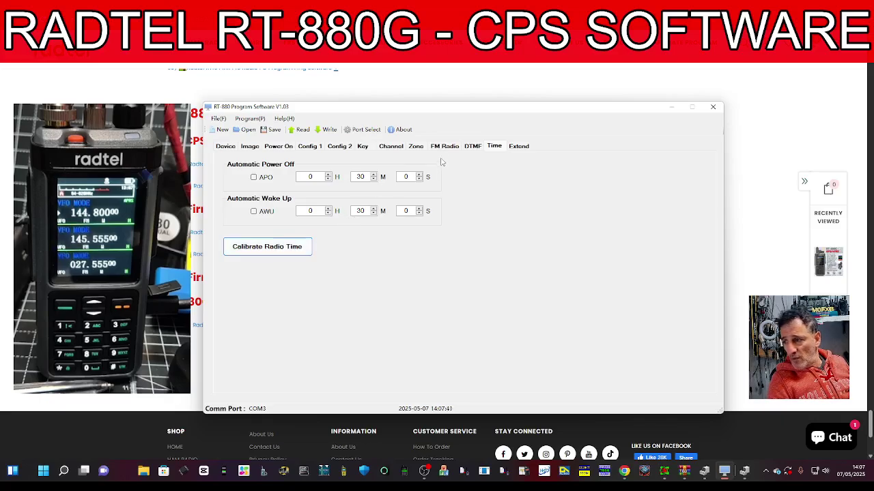
click(415, 146)
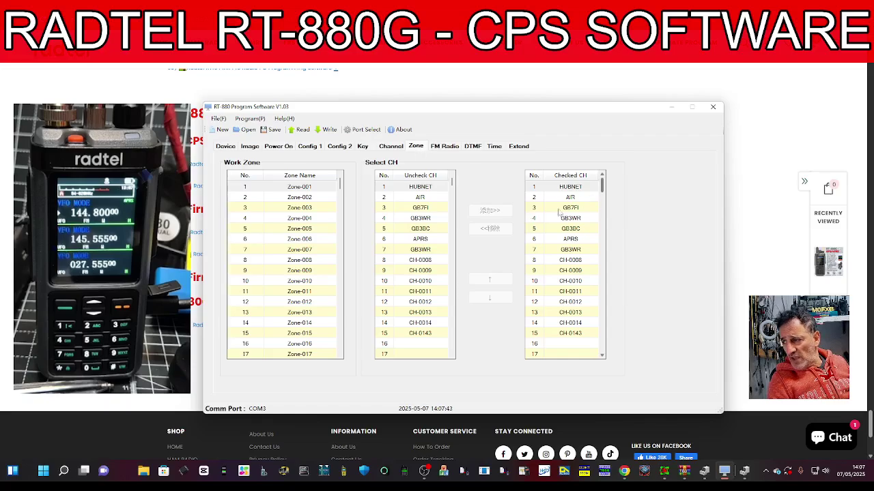
click(298, 186)
click(299, 186)
click(298, 186)
click(312, 185)
key(BackSpace)
key(BackSpace)
key(BackSpace)
key(BackSpace)
key(BackSpace)
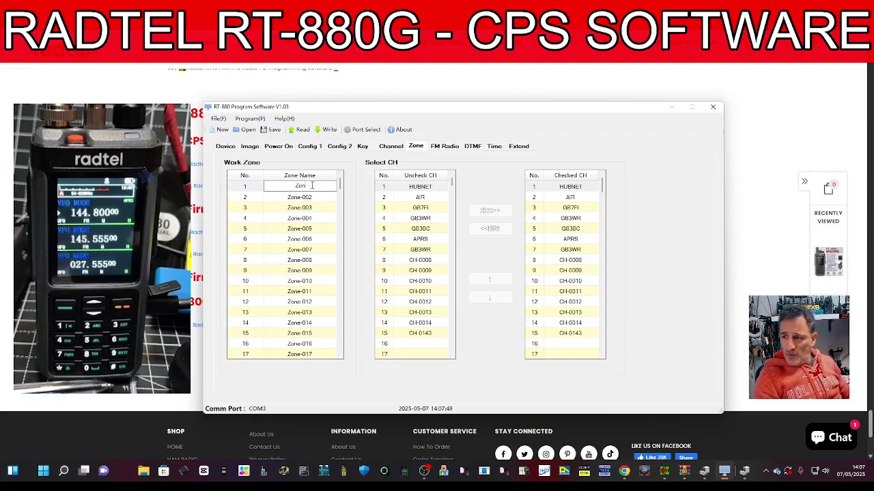
text(MY CHANNE)
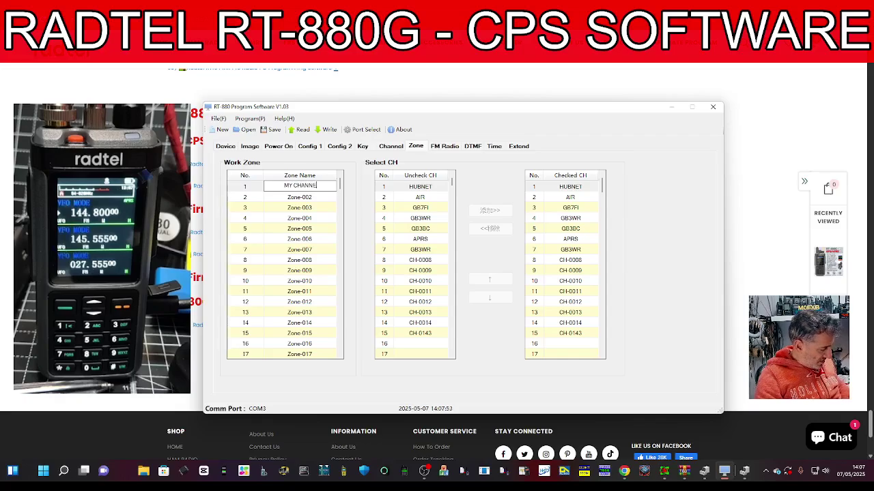
text(L)
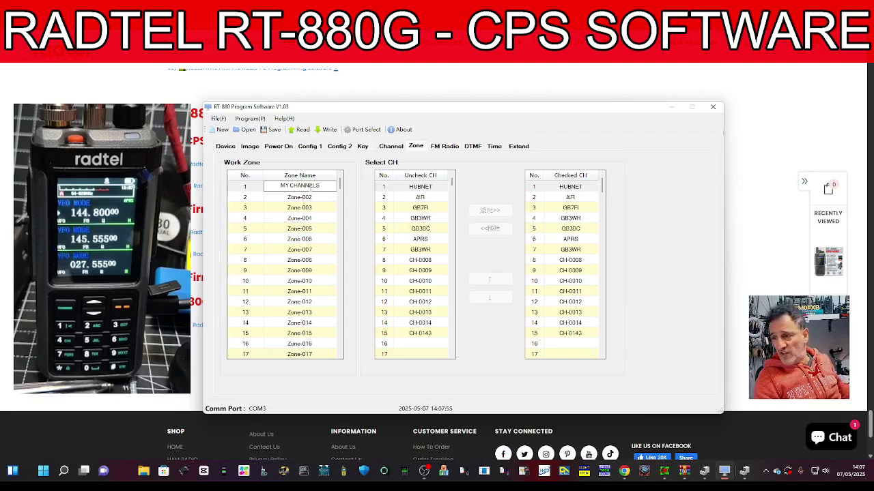
text(S)
click(394, 190)
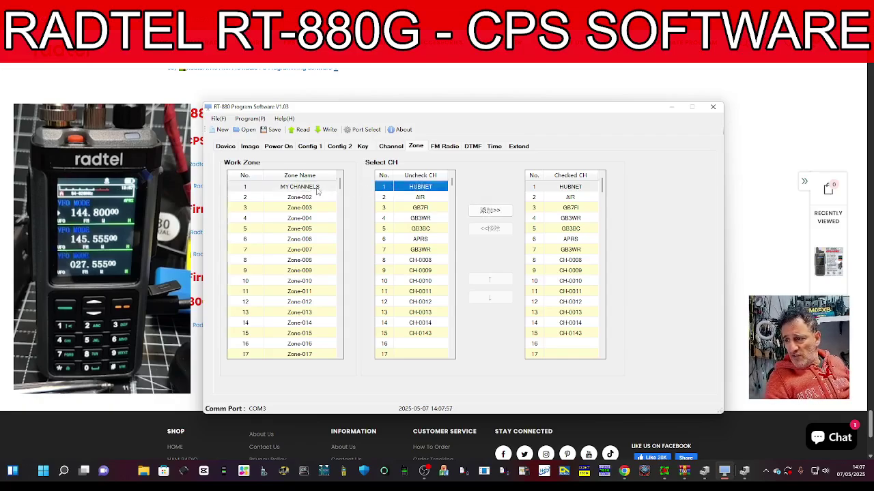
Step: Inspect the channels held by zones 2 through 5, then reselect zone 2
click(315, 196)
click(316, 197)
click(316, 208)
click(316, 207)
click(317, 218)
click(317, 218)
click(303, 228)
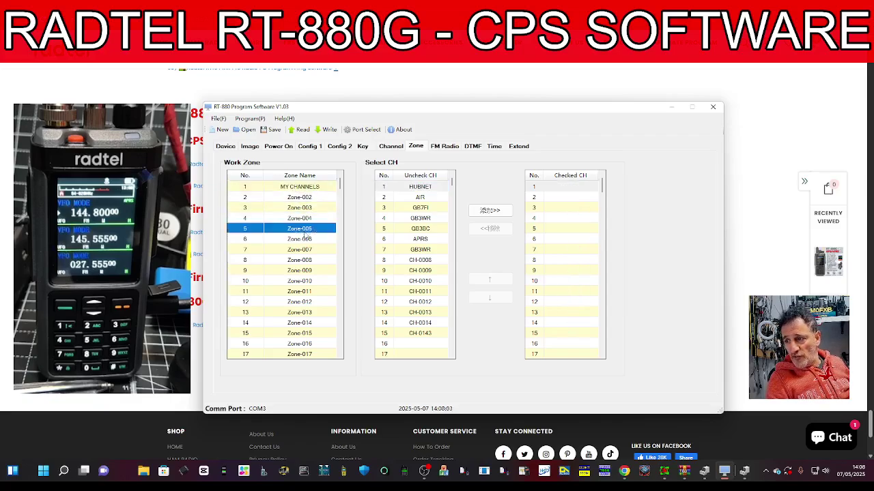
click(303, 228)
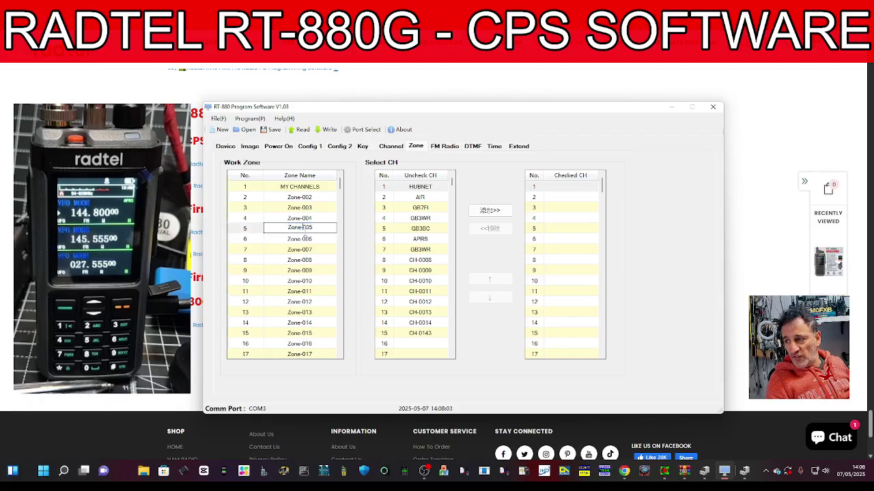
click(300, 187)
click(301, 187)
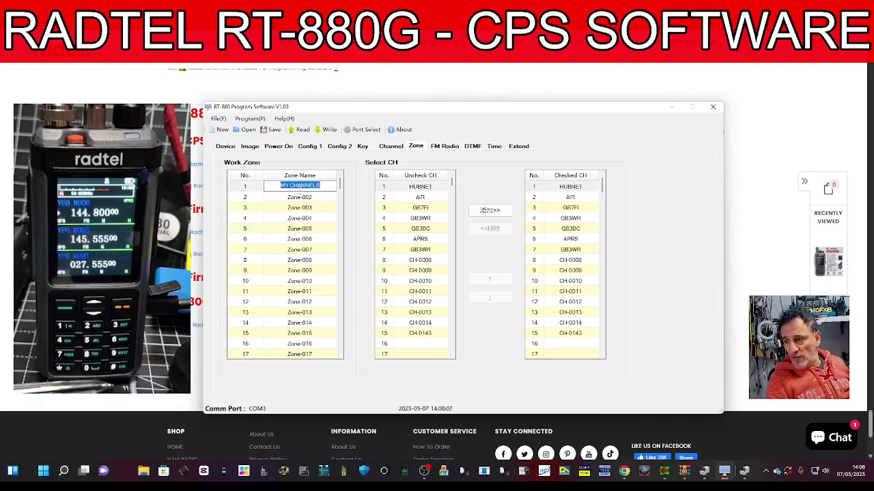
click(301, 197)
click(301, 196)
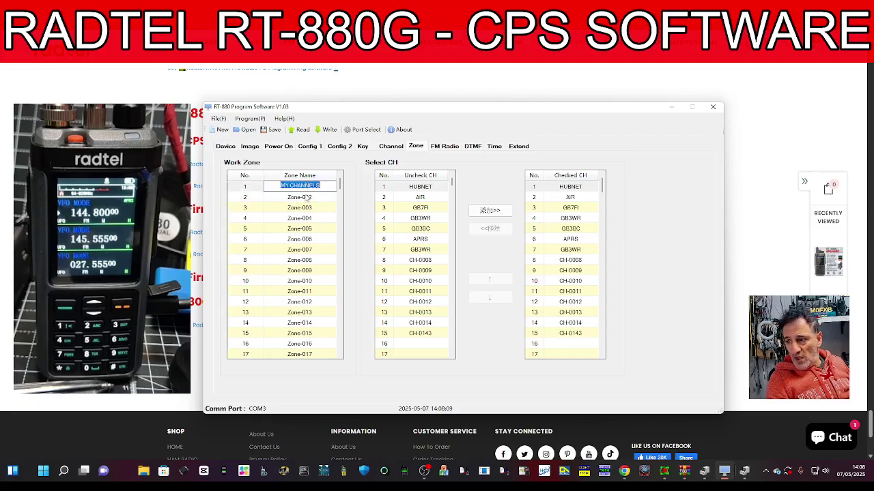
Step: Rename zone 2 AIRBAND with the AIR channel added, and begin naming zone 3 PMR
double_click(307, 195)
text(AIRBAND)
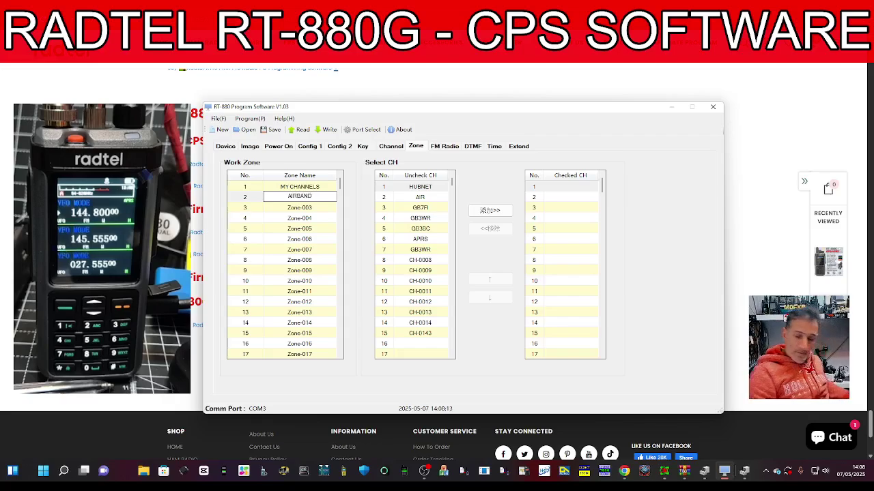
click(421, 200)
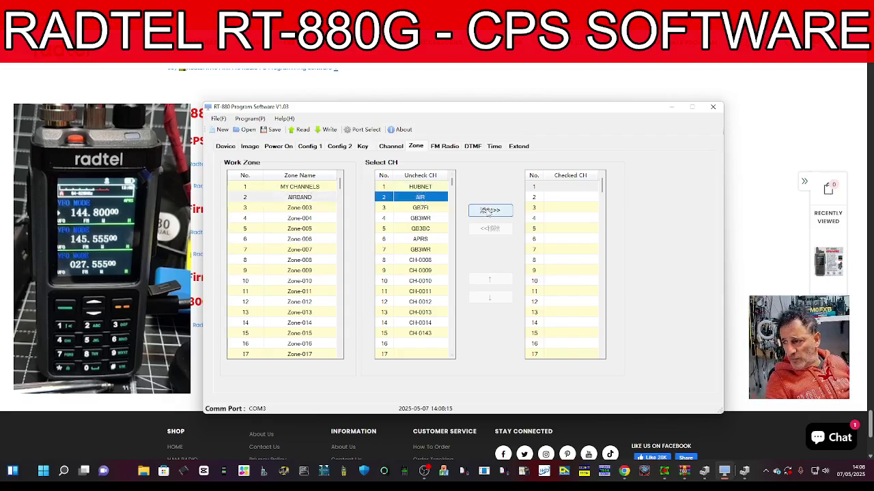
click(489, 212)
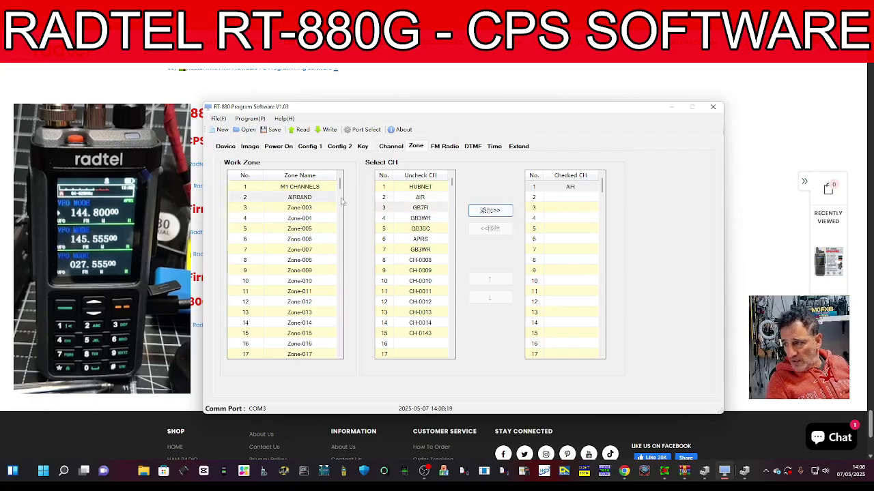
double_click(302, 207)
text(PMR)
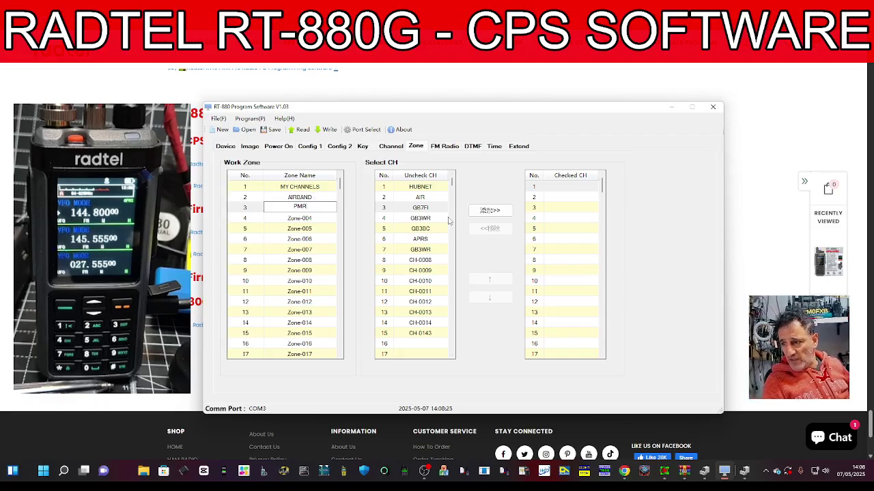
Step: Set channel 8's receive and transmit frequency to 446.00000 MHz and give it the alias PMR
click(391, 147)
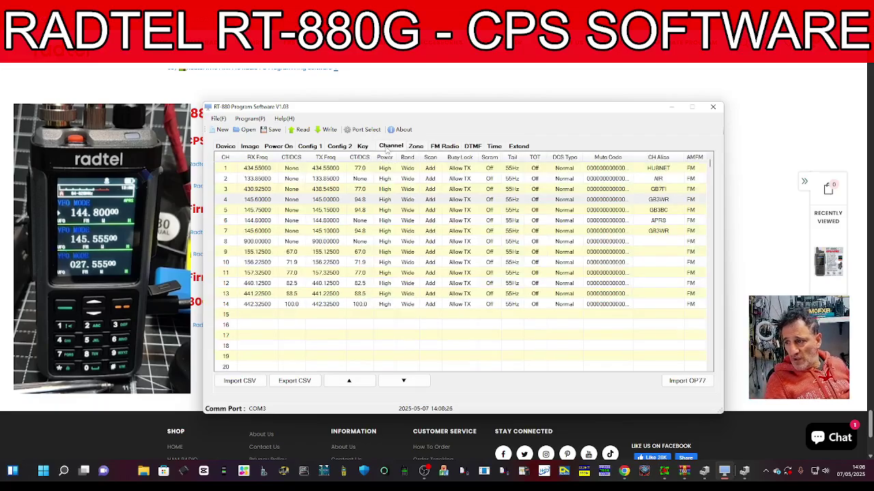
double_click(259, 242)
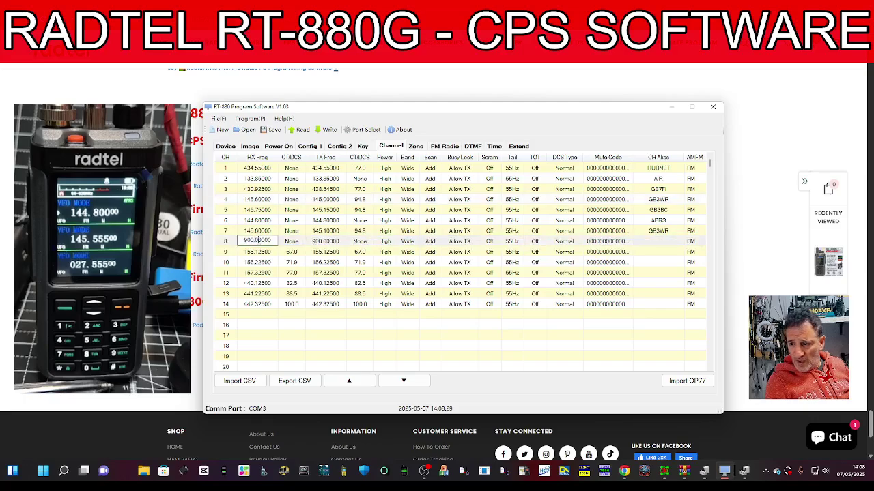
text(446)
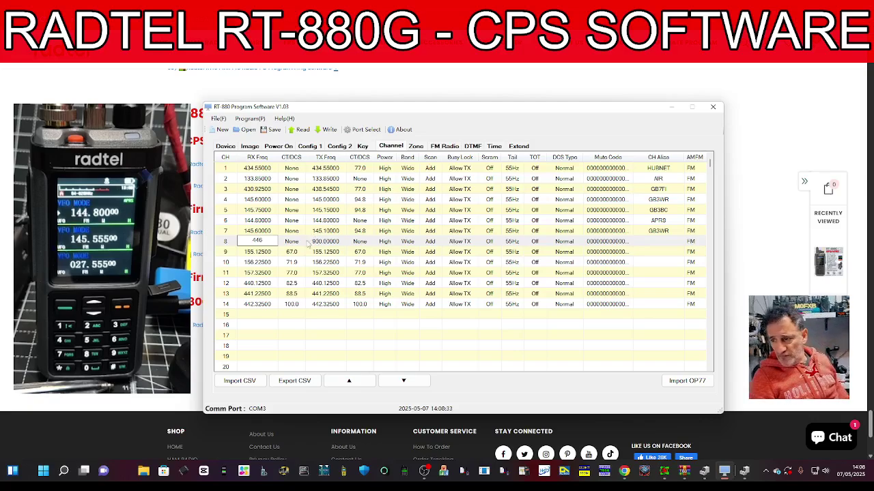
double_click(325, 243)
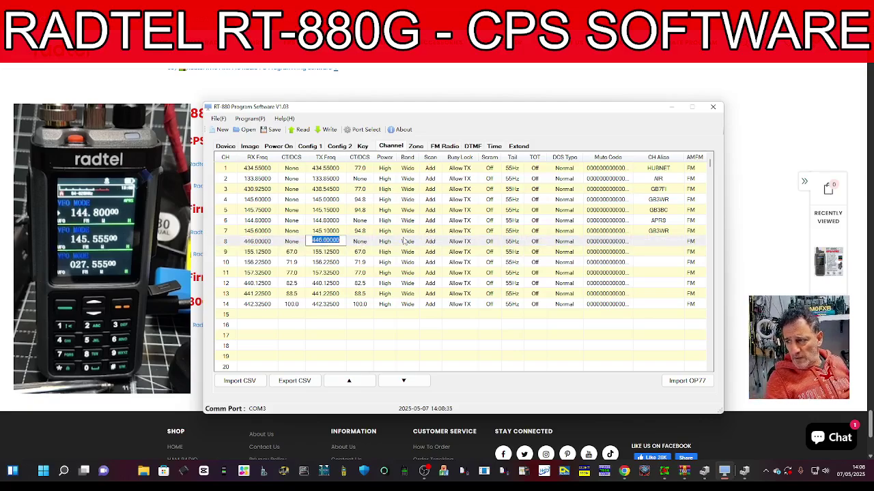
double_click(652, 240)
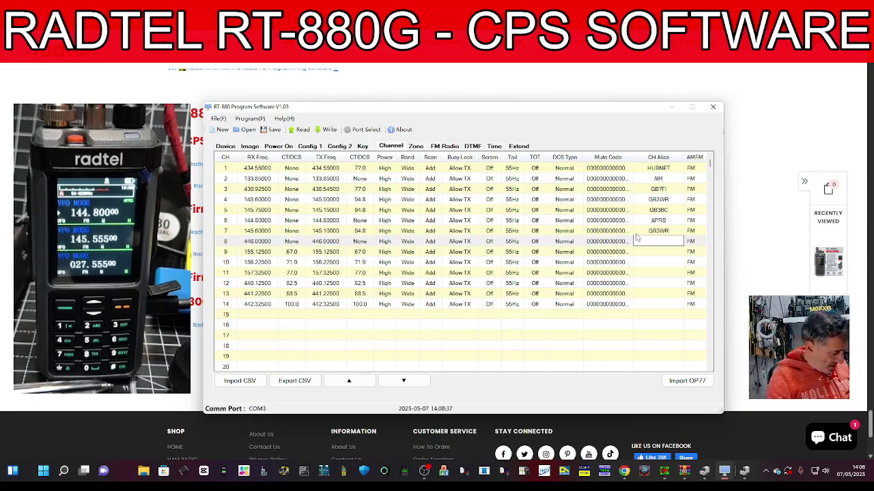
text(PMR)
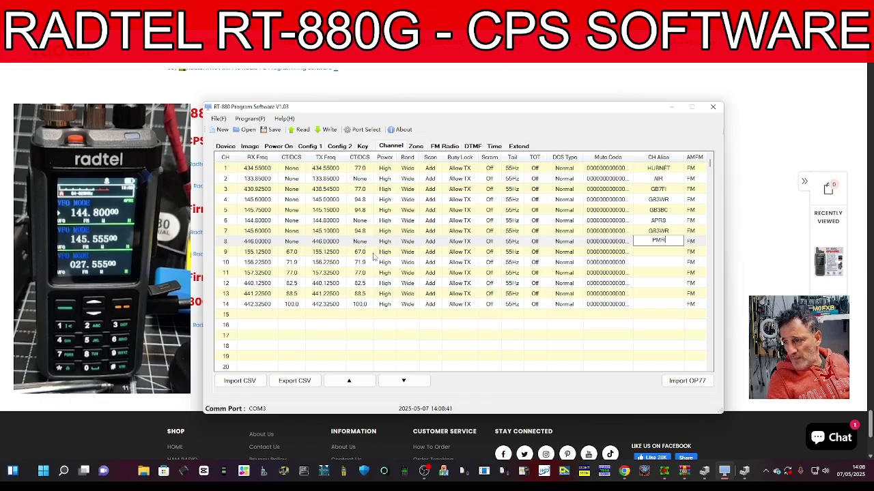
double_click(334, 254)
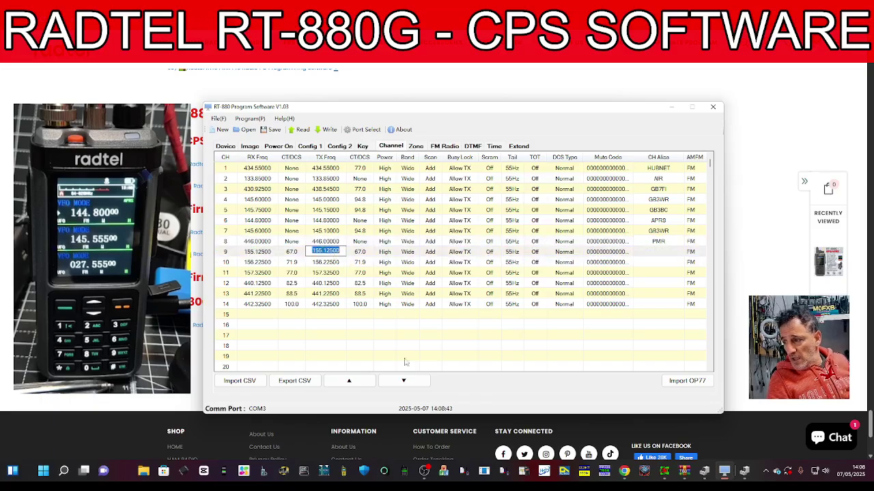
click(417, 147)
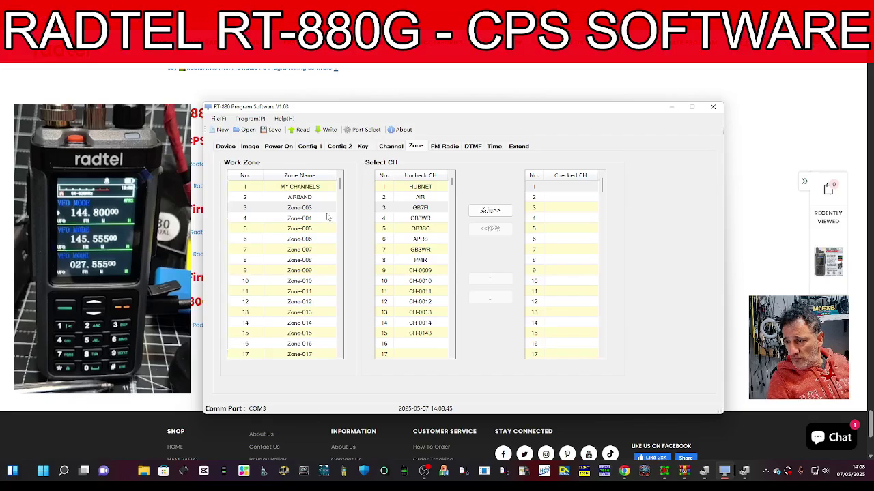
Step: Rename Zone-003 to PMR and add the PMR channel to it
double_click(302, 208)
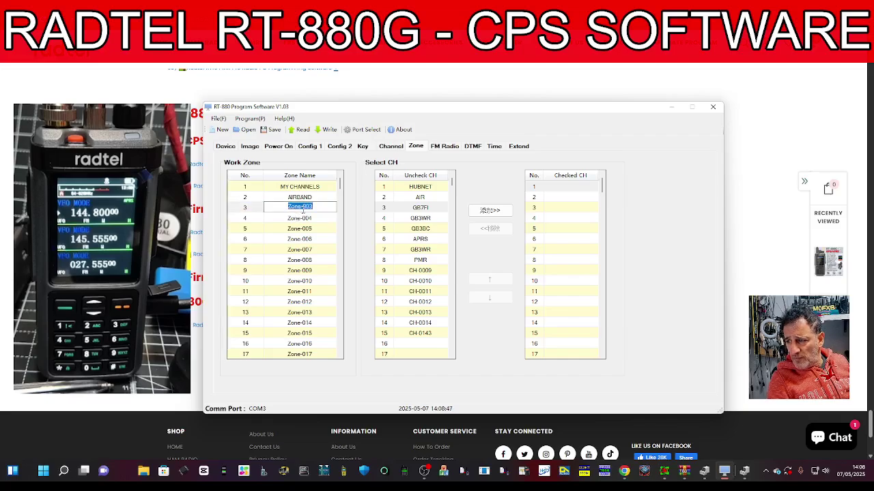
text(PM)
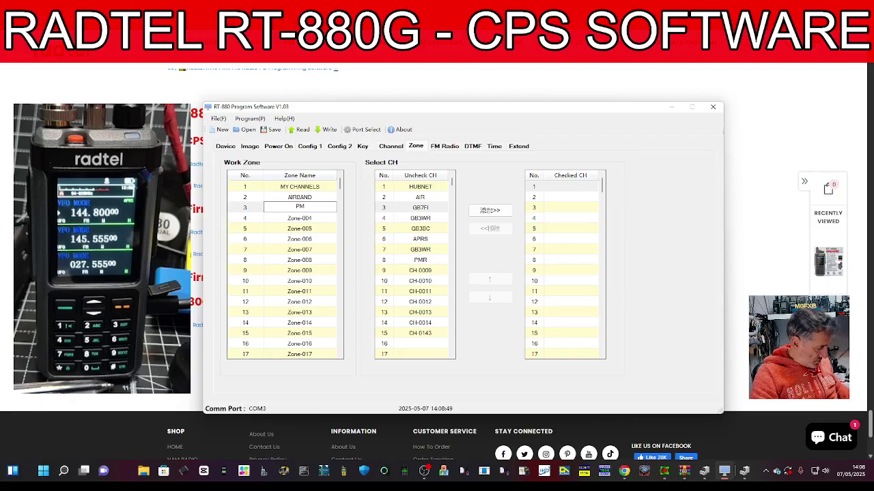
text(R)
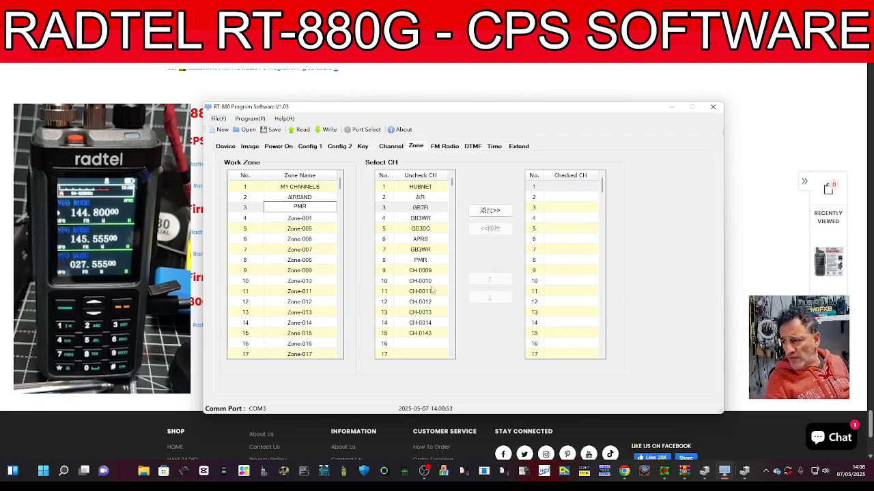
click(420, 260)
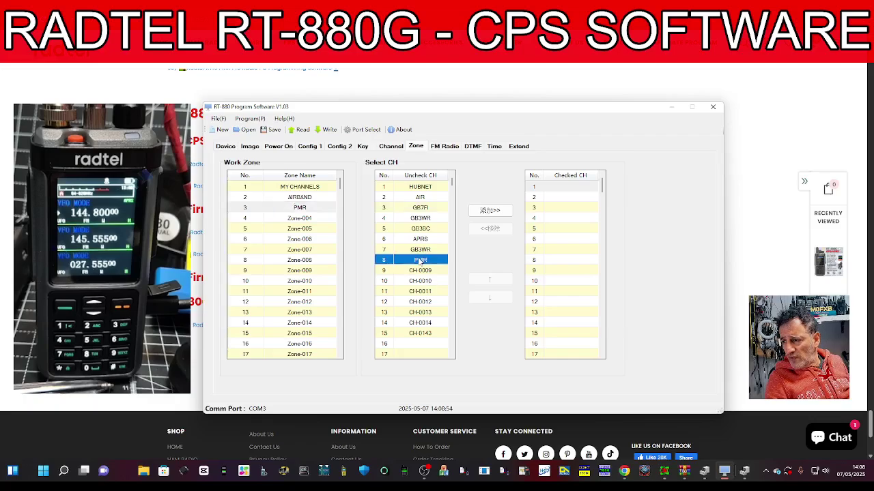
click(501, 213)
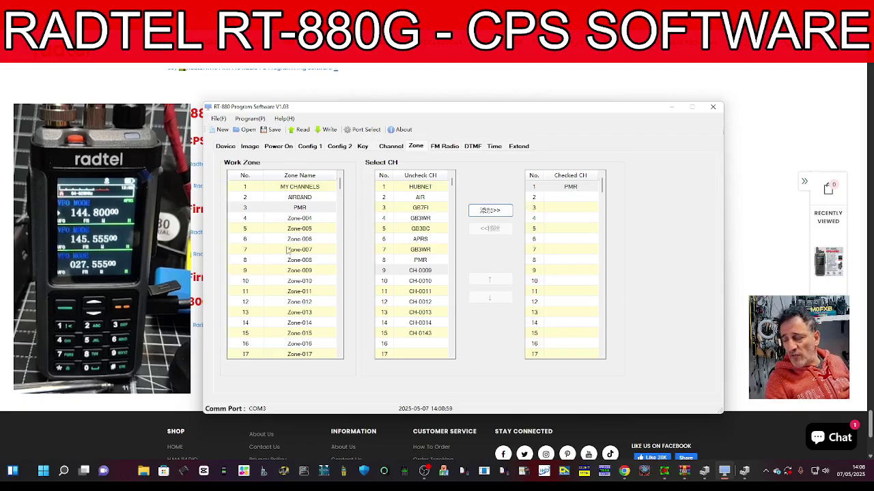
click(226, 147)
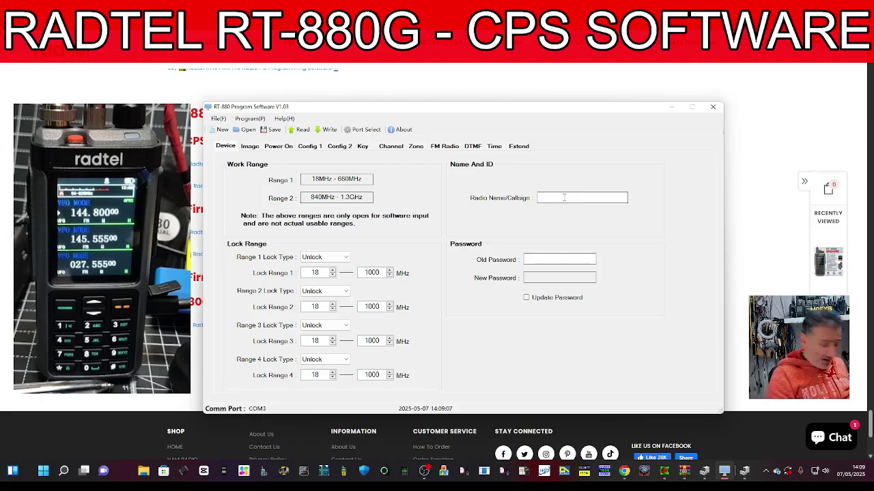
Step: Enter the operator's callsign and first name in the Radio Name/Callsign field
click(564, 197)
text(M0FXB Andreas)
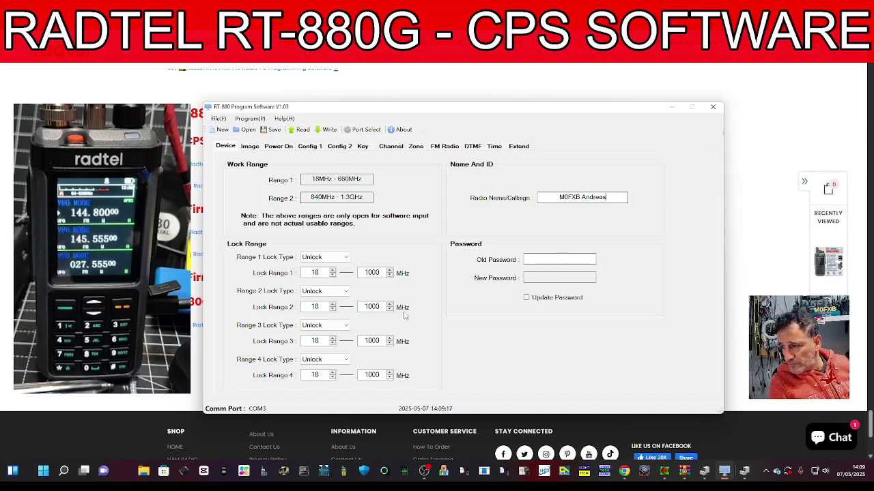
Step: Try loading an image from Downloads as the startup logo, then dismiss the exception error
click(250, 147)
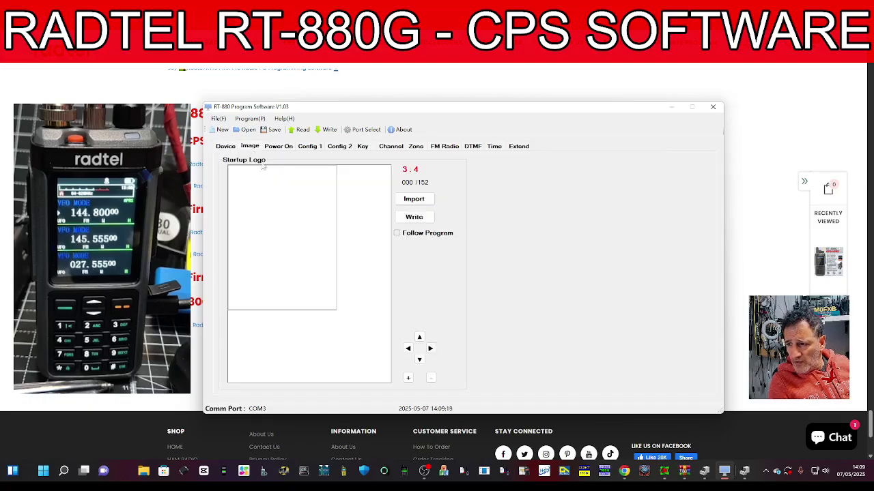
click(414, 198)
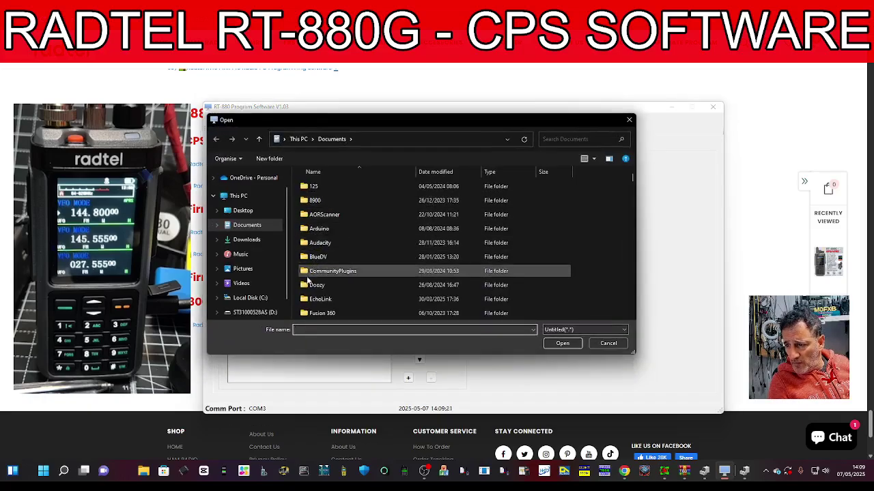
click(246, 240)
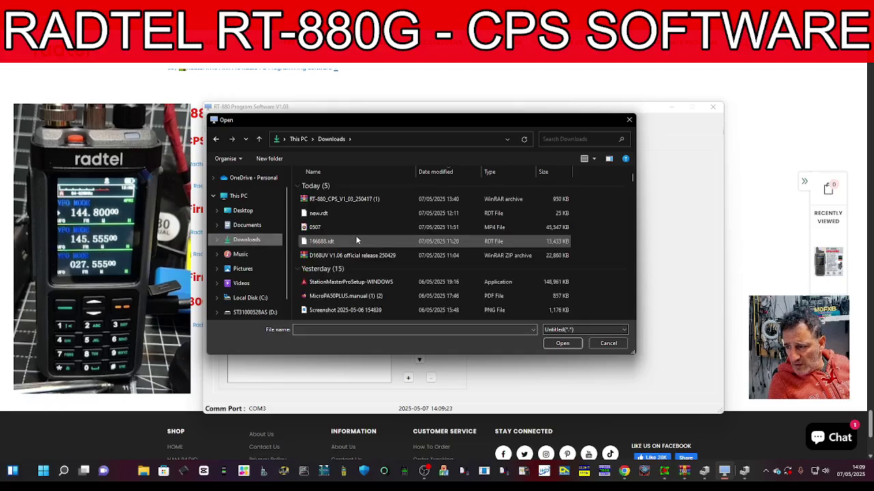
scroll(356, 240, down, 3)
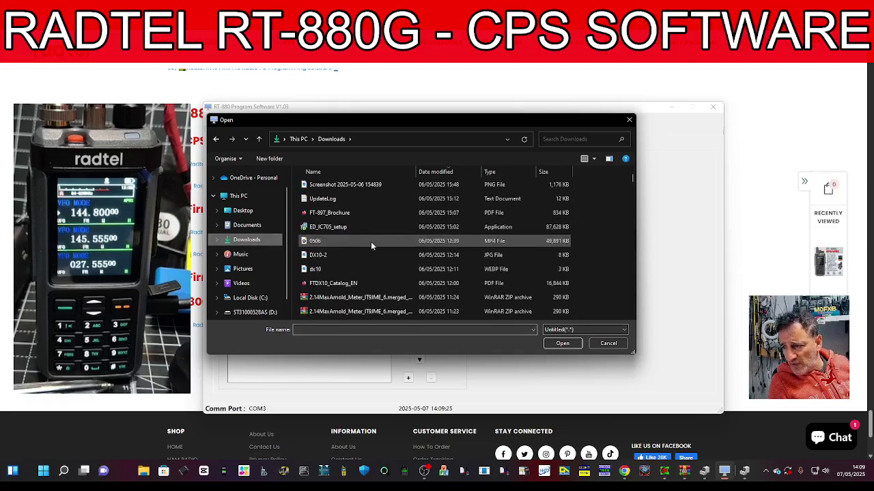
double_click(332, 269)
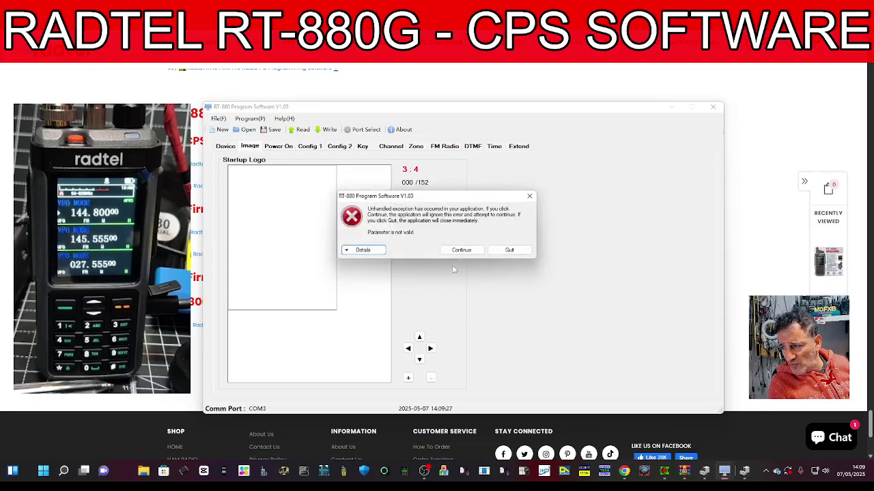
click(461, 250)
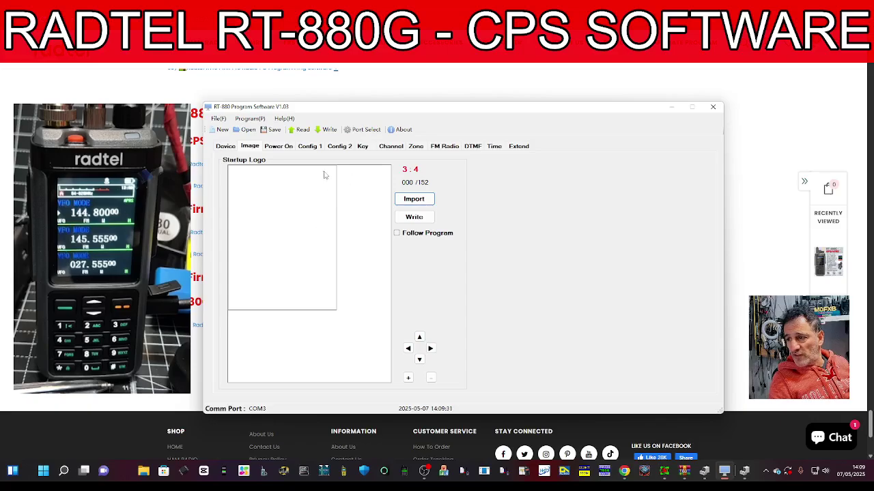
click(333, 147)
Step: Review the Config 2, Channel, Zone, FM Radio, DTMF, Time, APRS and GPS pages, ending on Device
click(311, 151)
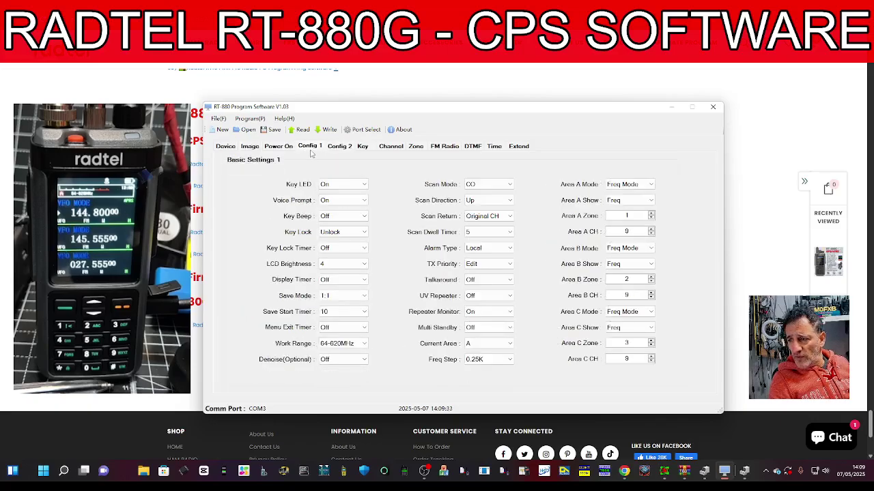
click(339, 147)
click(391, 148)
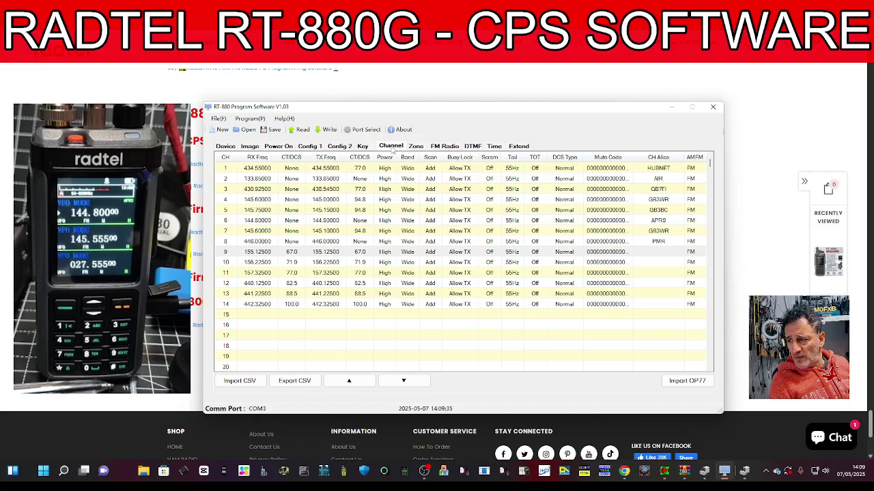
click(414, 147)
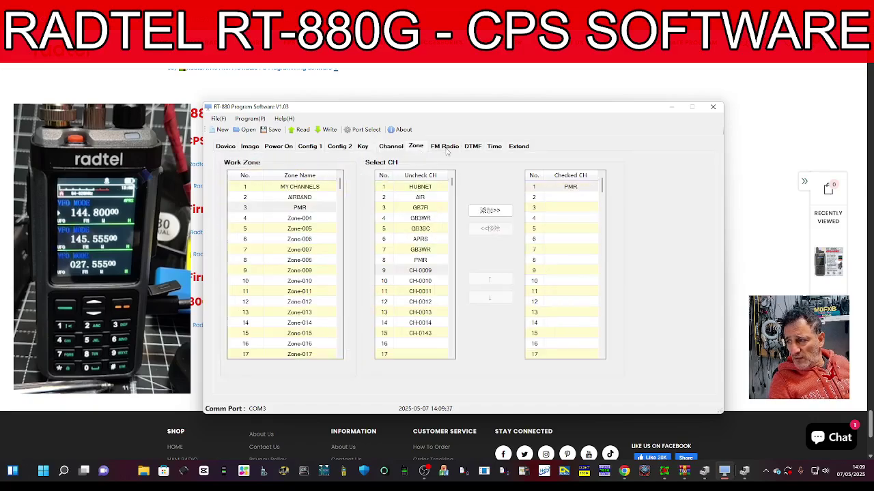
click(444, 147)
click(473, 147)
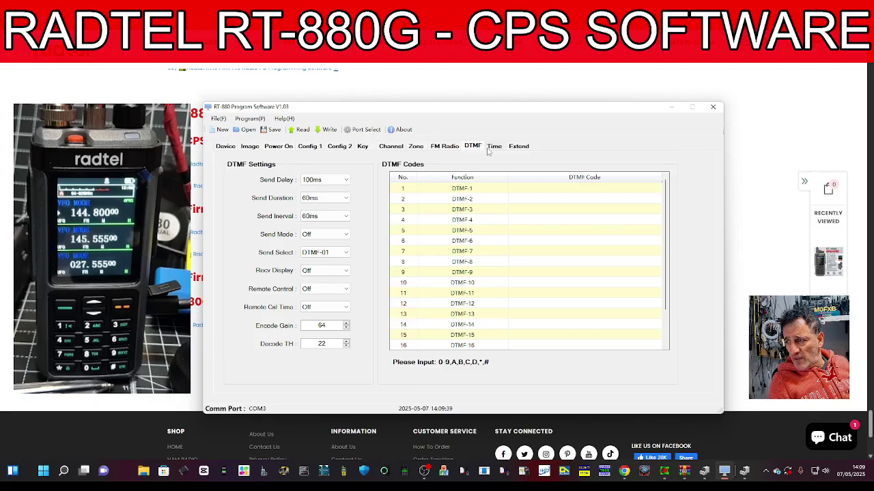
click(494, 148)
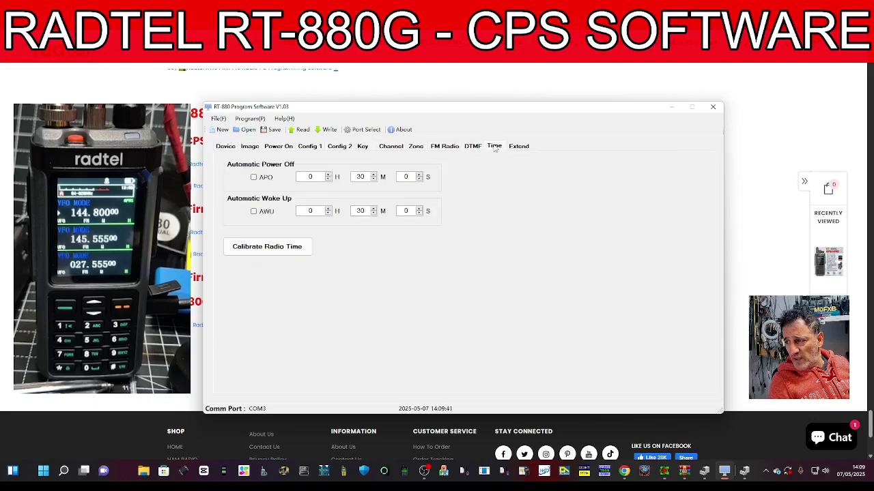
click(517, 148)
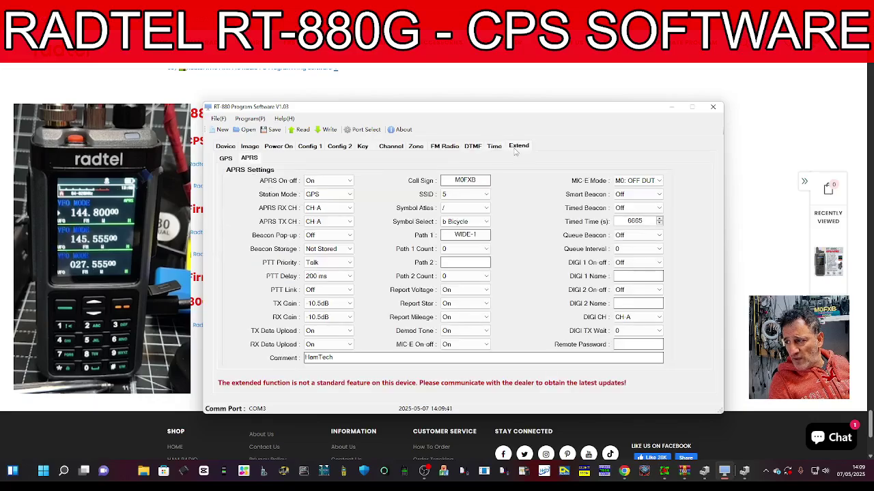
click(225, 158)
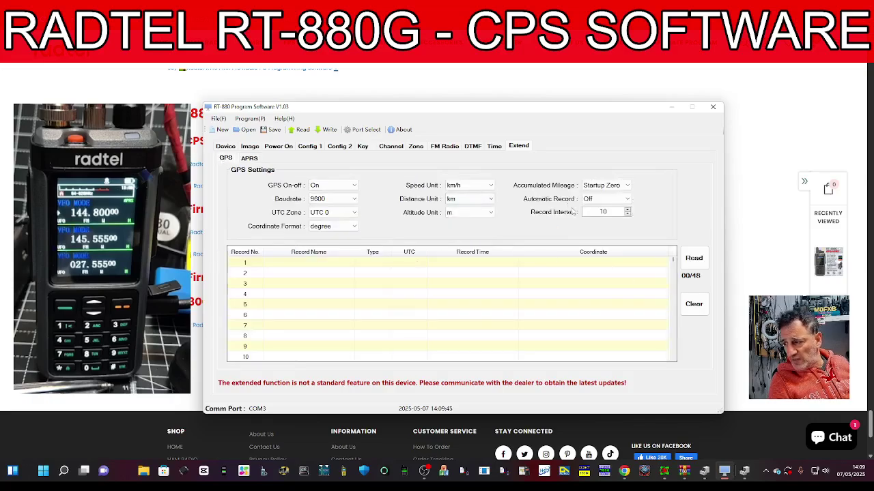
click(348, 198)
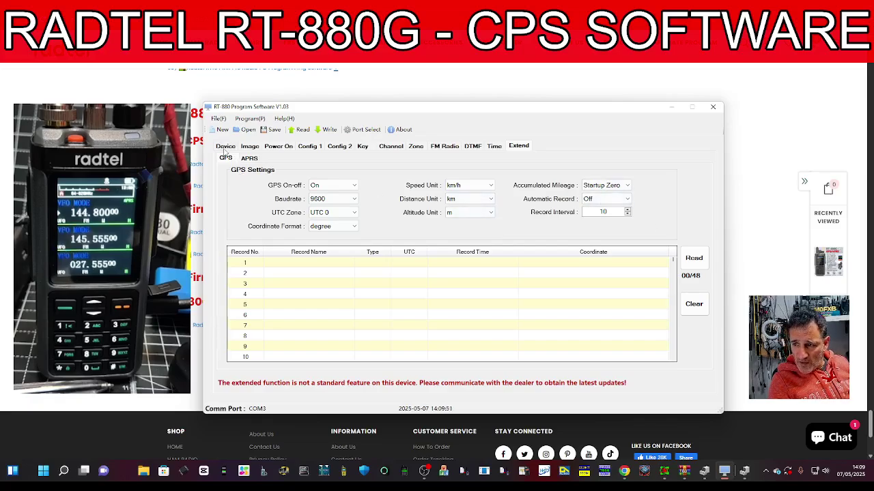
click(226, 148)
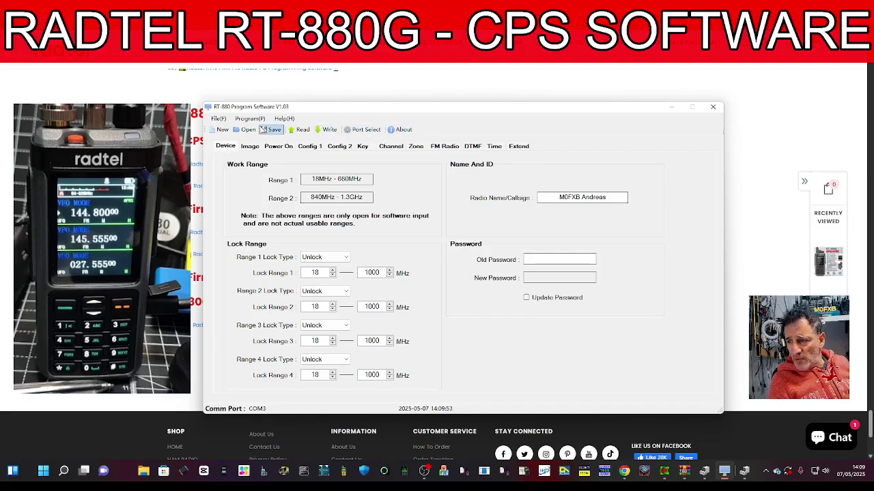
Step: Save the configuration over the existing 880G.880dmf in the Documents folder
click(218, 119)
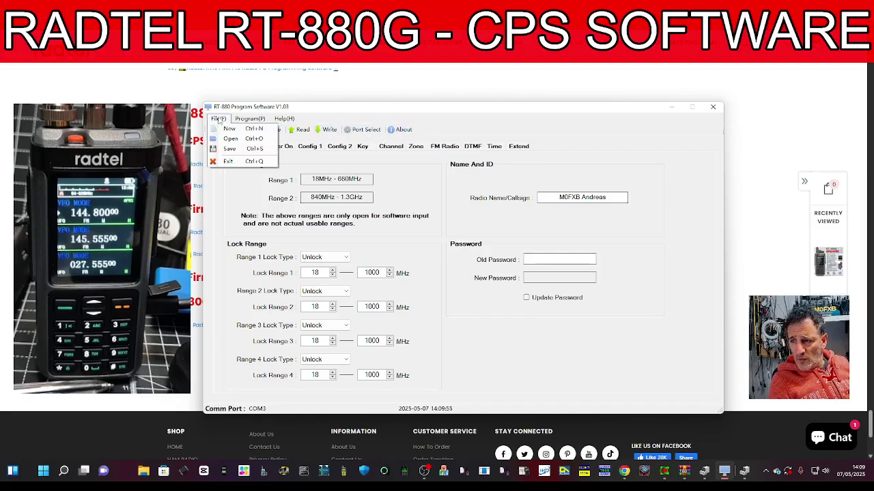
click(230, 149)
scroll(314, 239, down, 3)
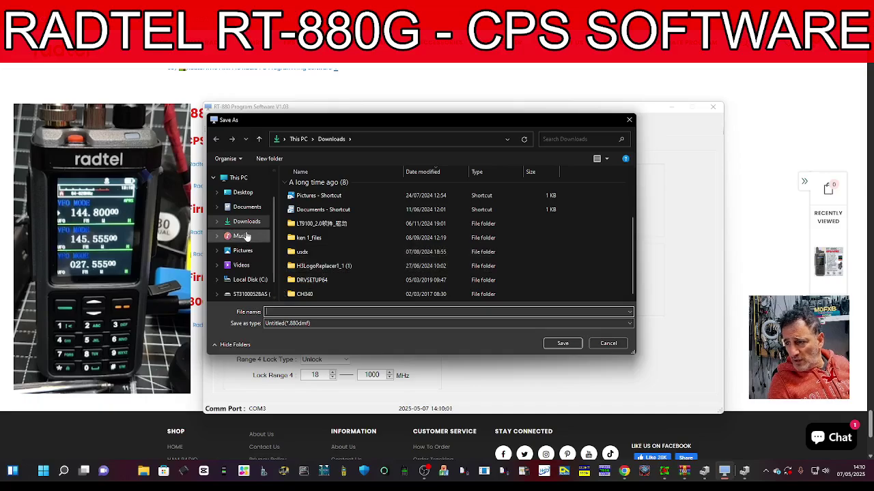
click(245, 208)
scroll(339, 266, down, 5)
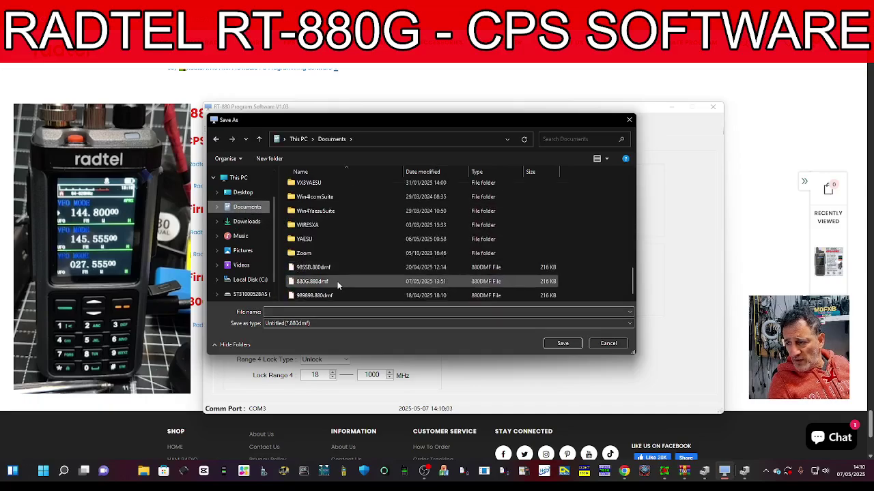
click(312, 280)
click(561, 344)
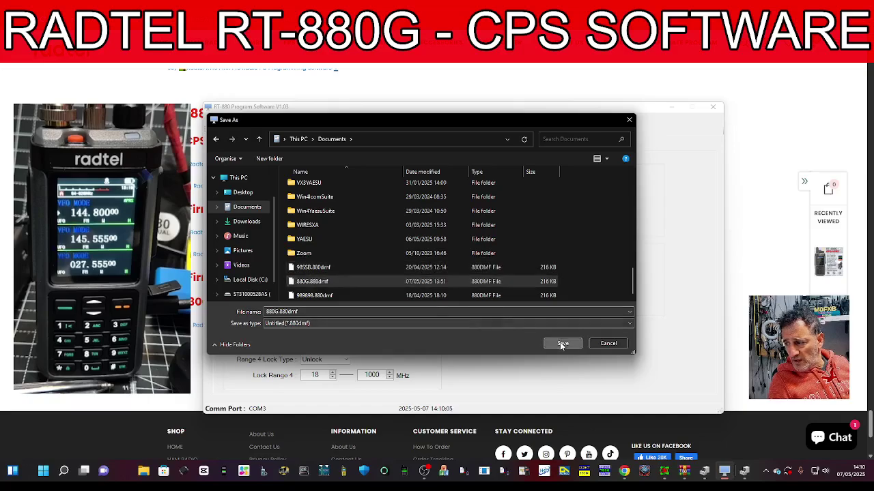
click(476, 233)
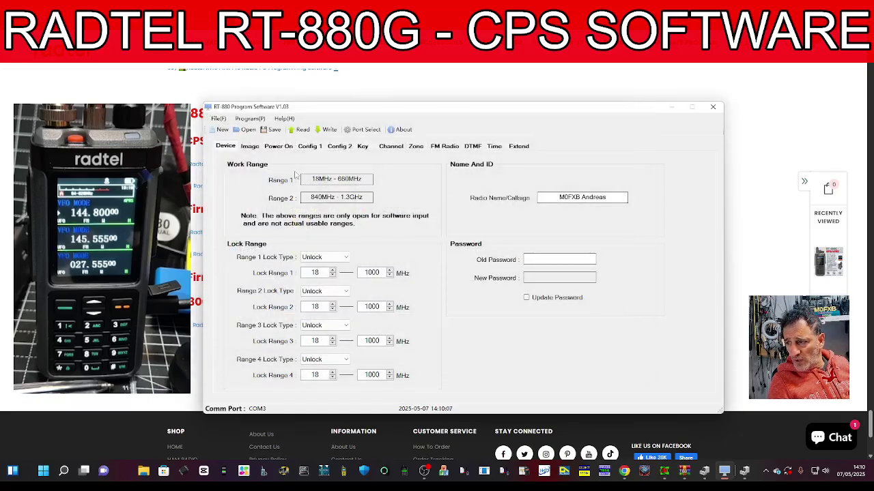
click(283, 119)
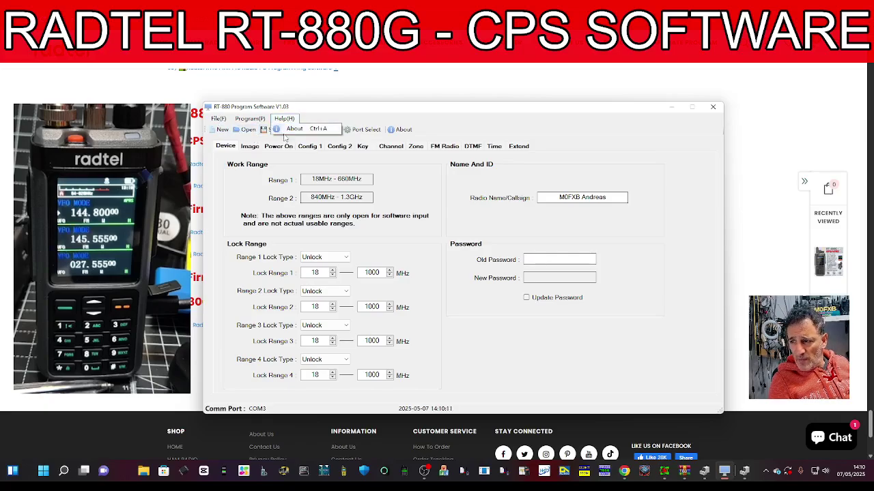
click(292, 129)
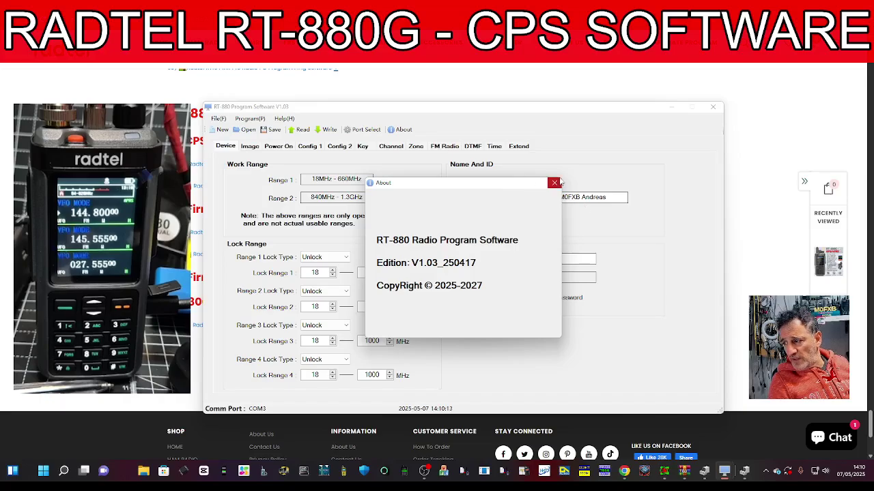
click(555, 182)
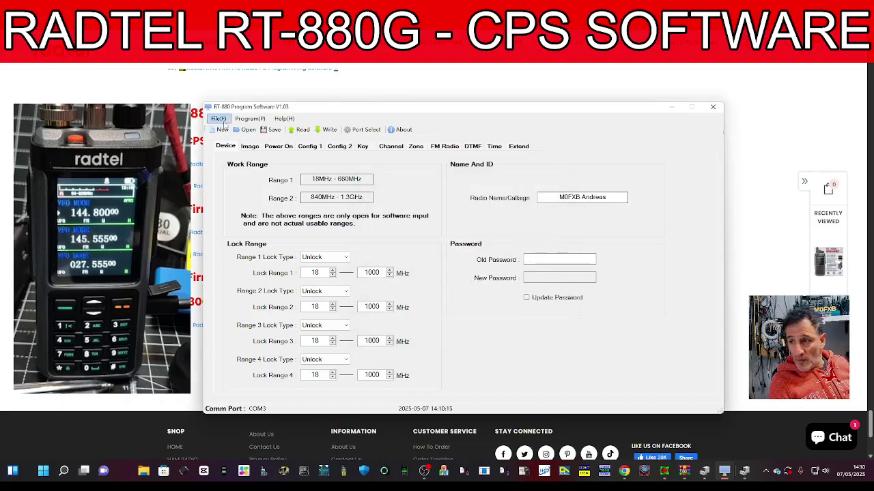
click(249, 119)
click(250, 120)
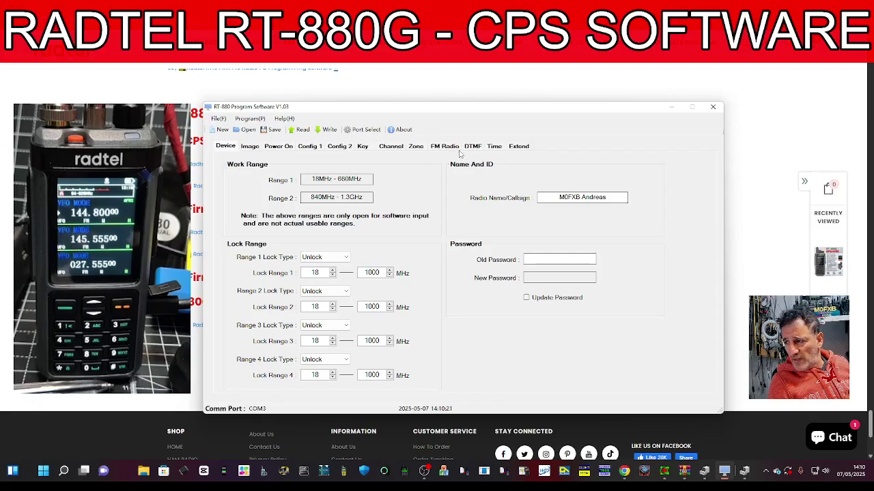
Step: Write the configuration to the connected radio and follow the write progress
click(326, 130)
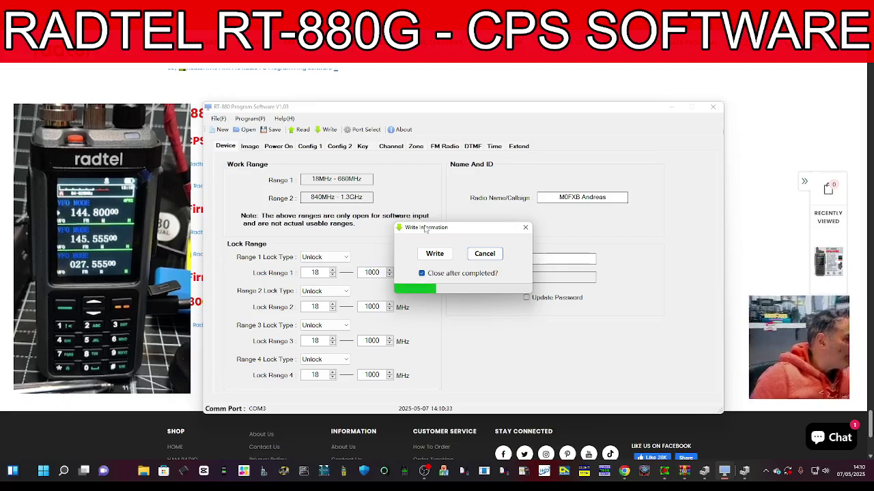
click(422, 476)
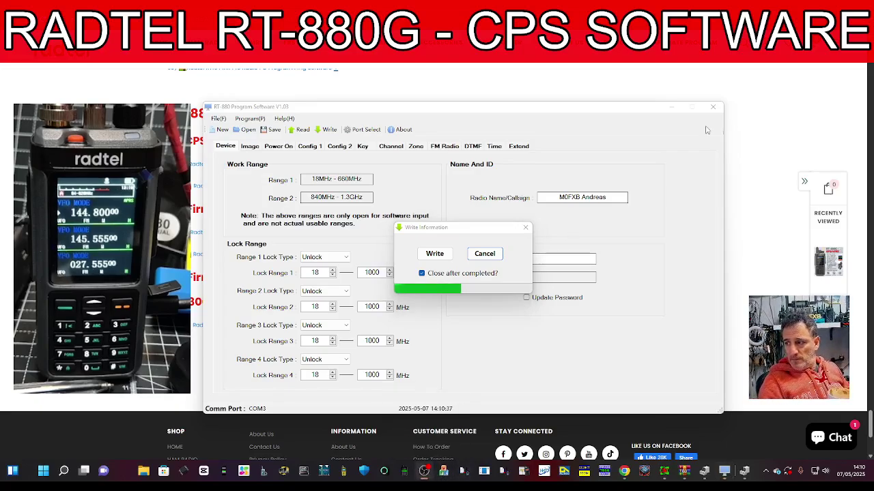
click(649, 120)
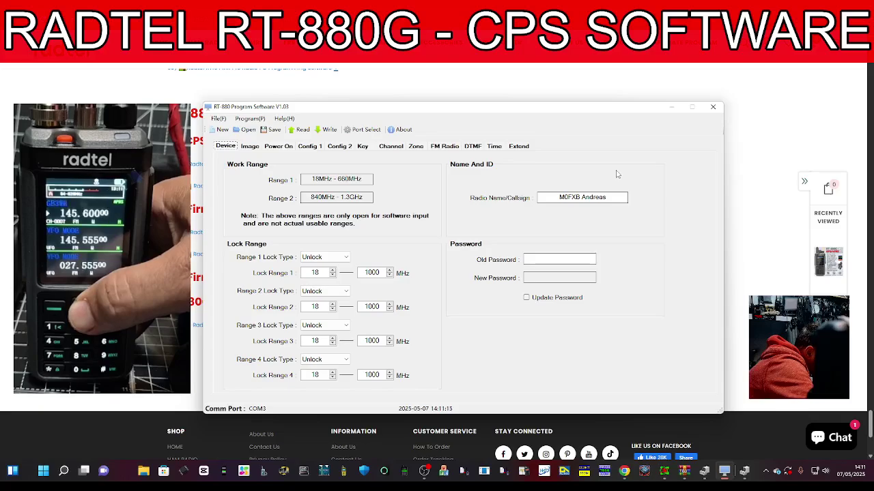
key(alt)
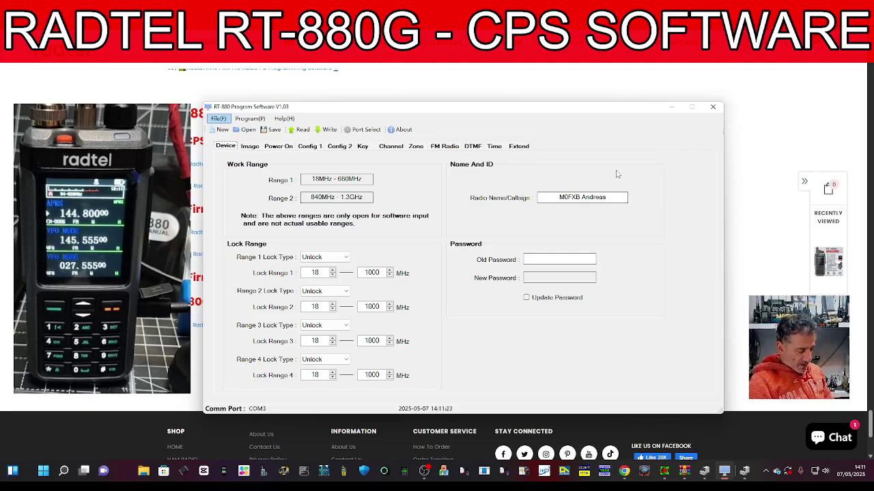
click(424, 471)
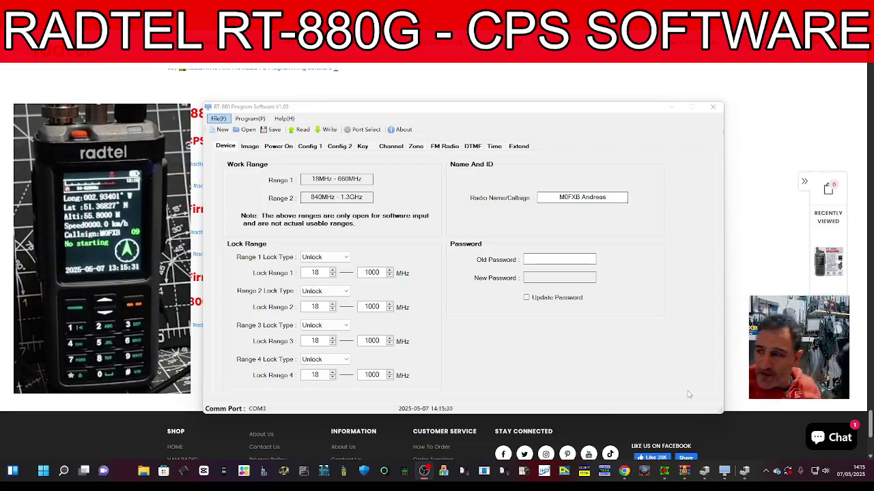
Step: Drag the program window up by about 30 pixels
click(532, 109)
drag(532, 109, 537, 88)
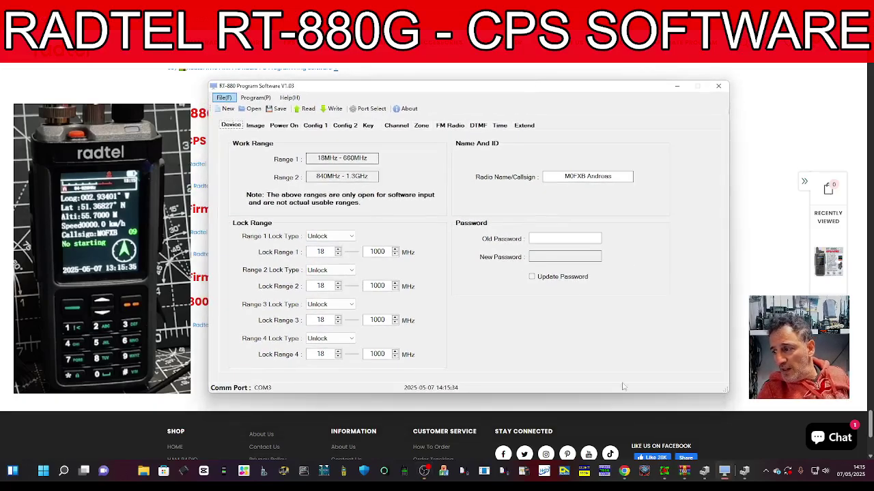